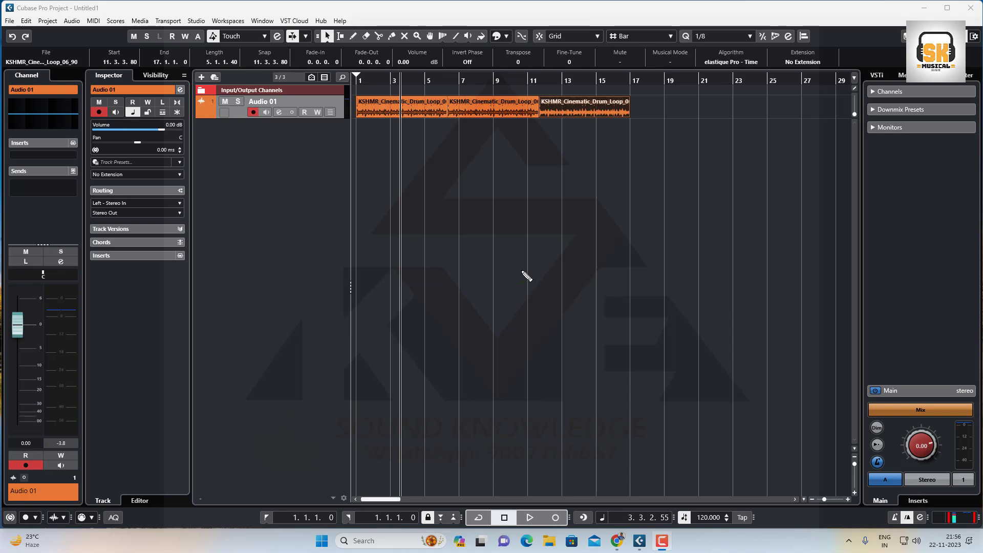
mouse_move(433, 227)
mouse_down()
mouse_move(432, 276)
mouse_move(517, 320)
mouse_move(748, 309)
mouse_move(741, 229)
mouse_move(427, 233)
mouse_up()
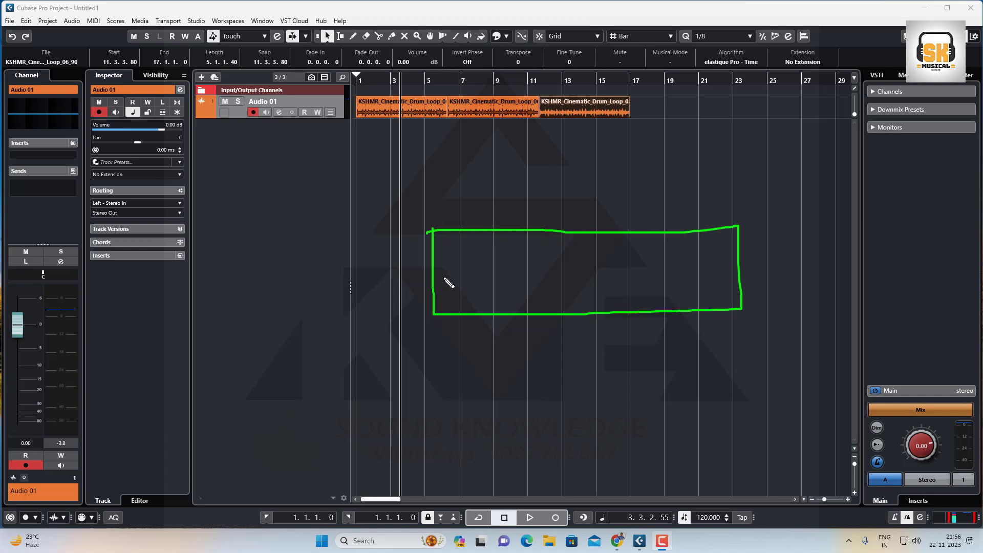
drag(434, 270, 646, 262)
mouse_move(498, 273)
mouse_down()
mouse_move(501, 305)
mouse_move(542, 275)
mouse_move(636, 281)
mouse_move(649, 311)
mouse_up()
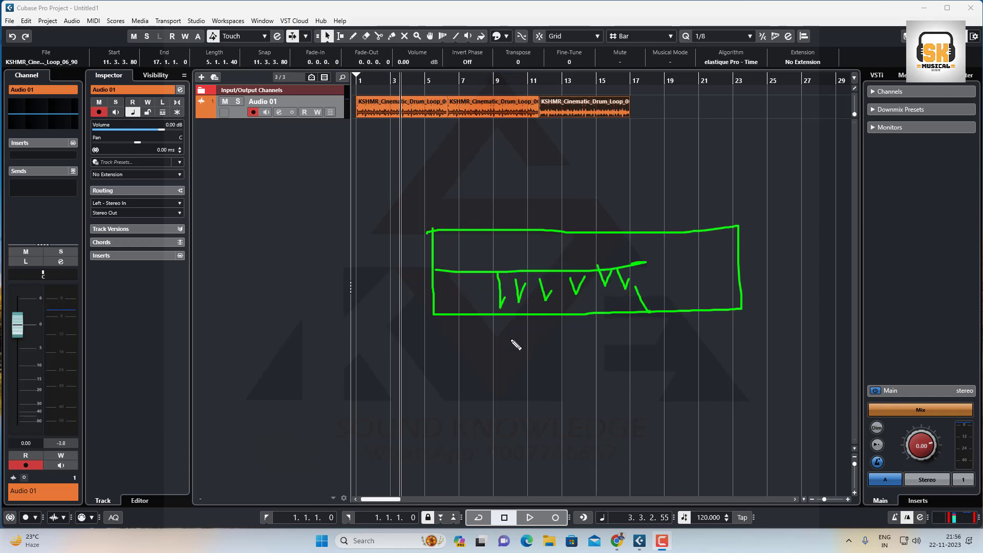
mouse_move(505, 325)
mouse_down()
mouse_move(536, 342)
mouse_move(582, 312)
mouse_up()
mouse_move(528, 230)
mouse_down()
mouse_move(553, 197)
mouse_move(706, 177)
mouse_move(715, 126)
mouse_move(705, 138)
mouse_move(718, 124)
mouse_move(723, 144)
mouse_move(696, 120)
mouse_move(742, 118)
mouse_move(735, 94)
mouse_move(684, 105)
mouse_move(694, 122)
mouse_up()
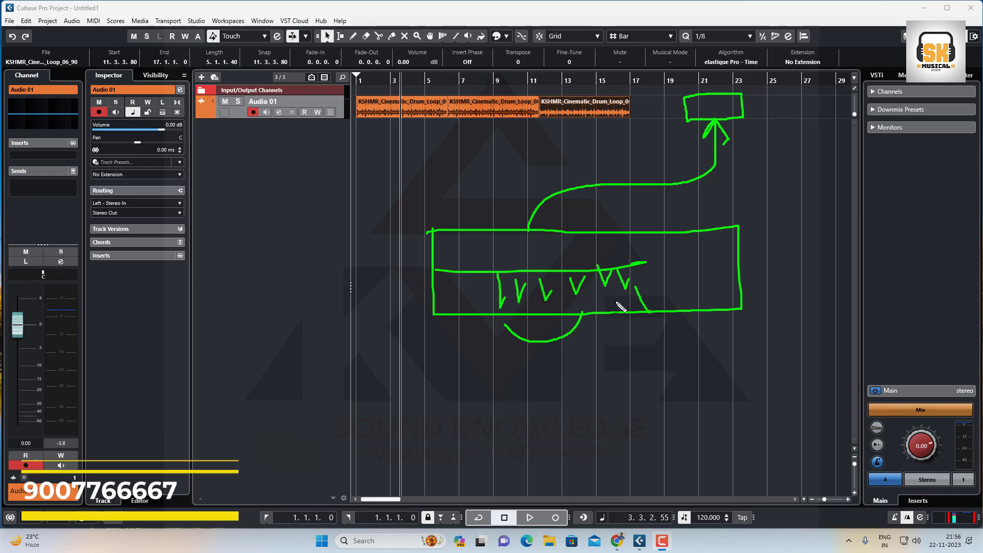
mouse_move(573, 340)
mouse_down()
mouse_move(620, 385)
mouse_move(620, 362)
mouse_move(666, 392)
mouse_move(656, 393)
mouse_up()
mouse_move(648, 343)
mouse_down()
mouse_move(666, 352)
mouse_move(658, 361)
mouse_up()
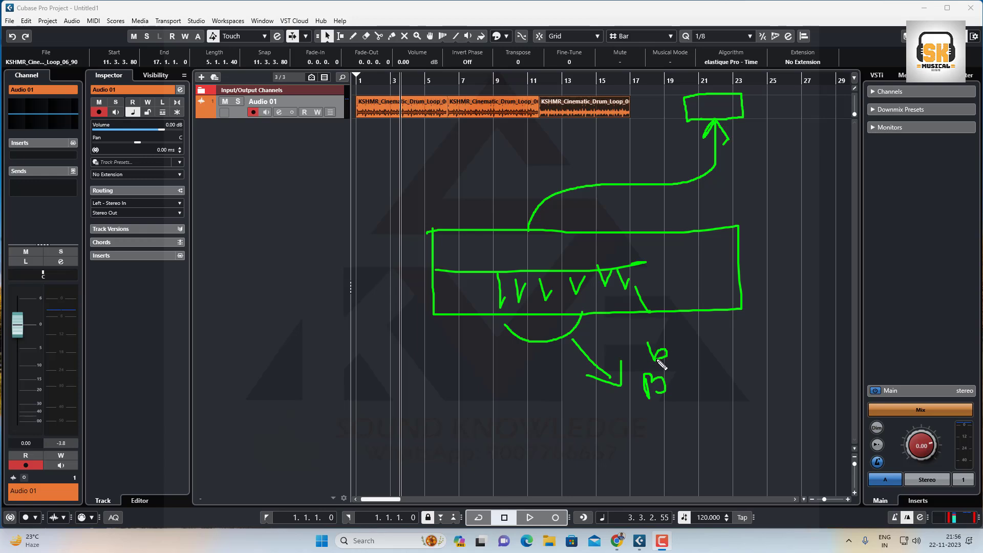
mouse_move(565, 248)
mouse_down()
mouse_move(549, 258)
mouse_move(564, 265)
mouse_up()
mouse_move(579, 263)
mouse_down()
mouse_move(582, 246)
mouse_move(597, 261)
mouse_move(633, 248)
mouse_up()
mouse_move(532, 230)
mouse_down()
mouse_move(535, 218)
mouse_move(598, 194)
mouse_move(688, 180)
mouse_move(722, 134)
mouse_up()
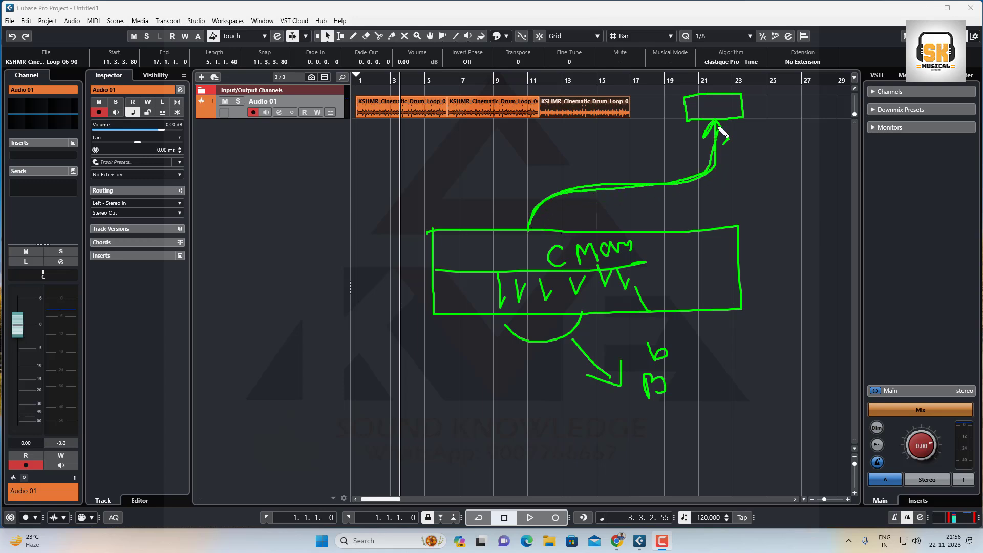
mouse_move(544, 240)
mouse_down()
mouse_move(566, 202)
mouse_move(663, 187)
mouse_move(719, 137)
mouse_up()
mouse_move(652, 338)
mouse_down()
mouse_move(626, 391)
mouse_move(691, 364)
mouse_move(674, 339)
mouse_up()
mouse_move(648, 231)
mouse_down()
mouse_move(662, 249)
mouse_move(683, 207)
mouse_move(697, 206)
mouse_up()
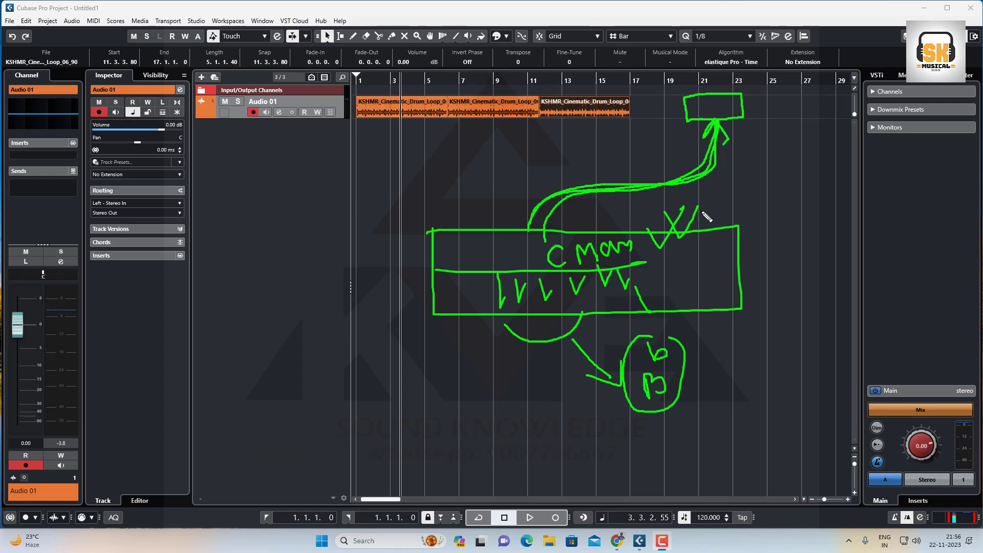
key(Escape)
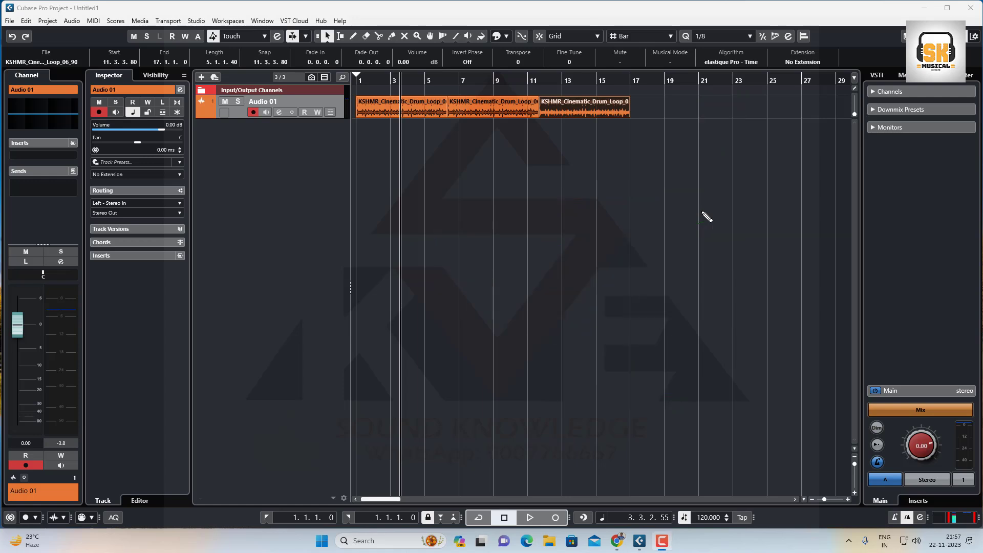
Return the playhead to the project start and add one MIDI track with All MIDI Inputs on Channel 1.
click(357, 80)
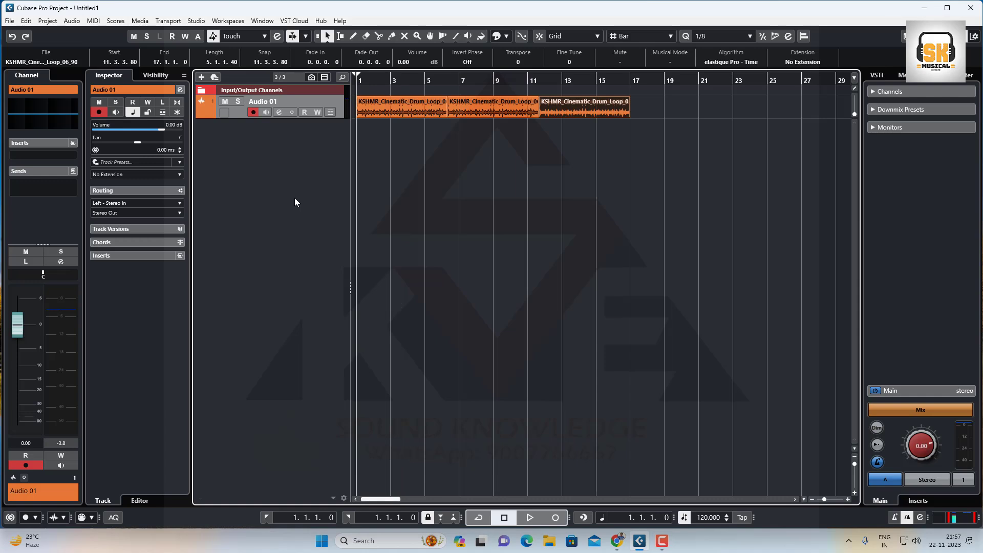
right_click(259, 157)
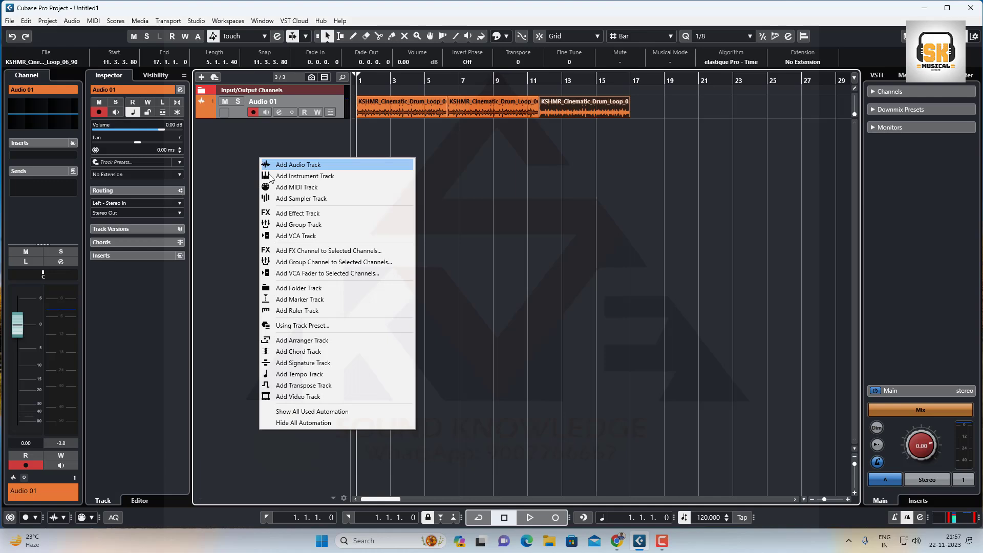
click(292, 188)
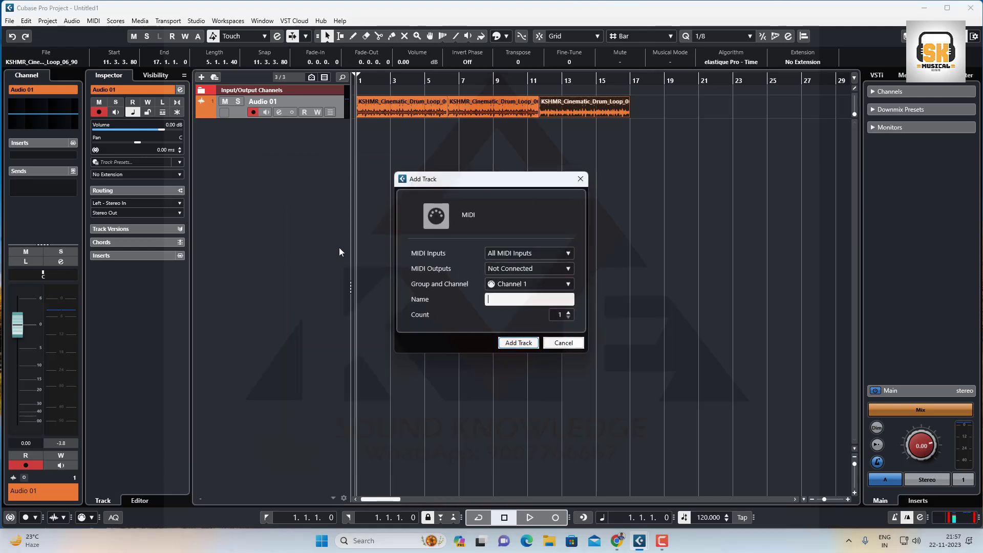
click(518, 345)
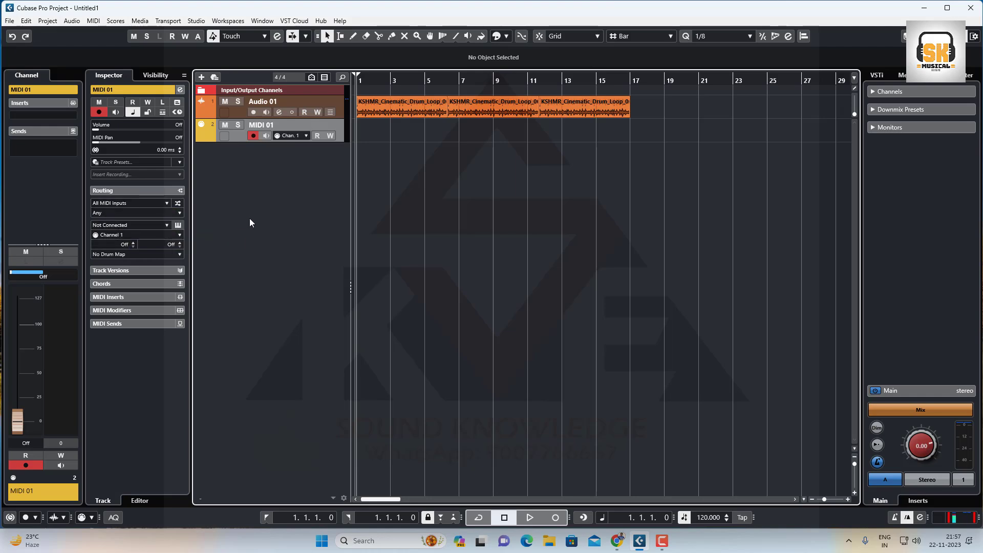
Add a mono audio track with input In 1 (Mono) and output Stereo Out, and increase its height.
right_click(259, 192)
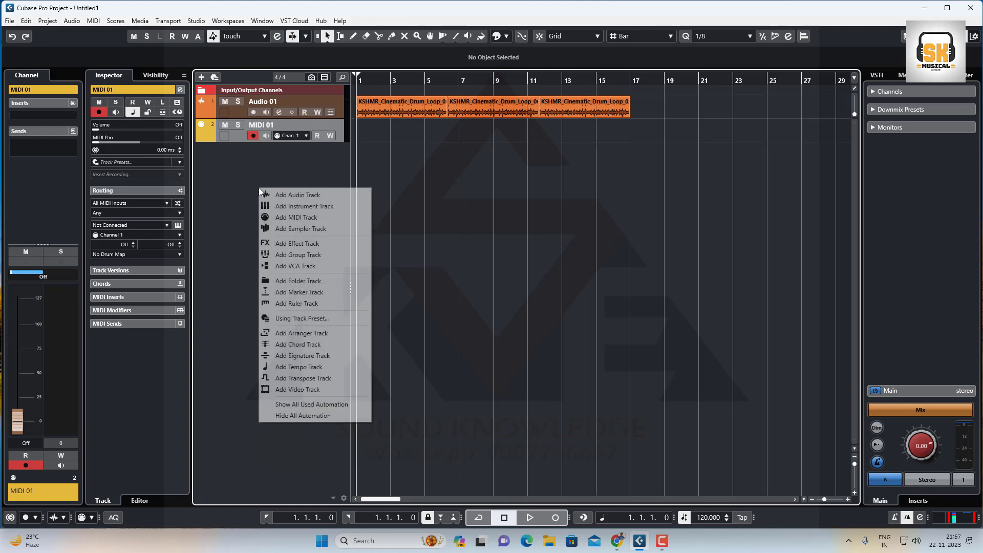
click(298, 195)
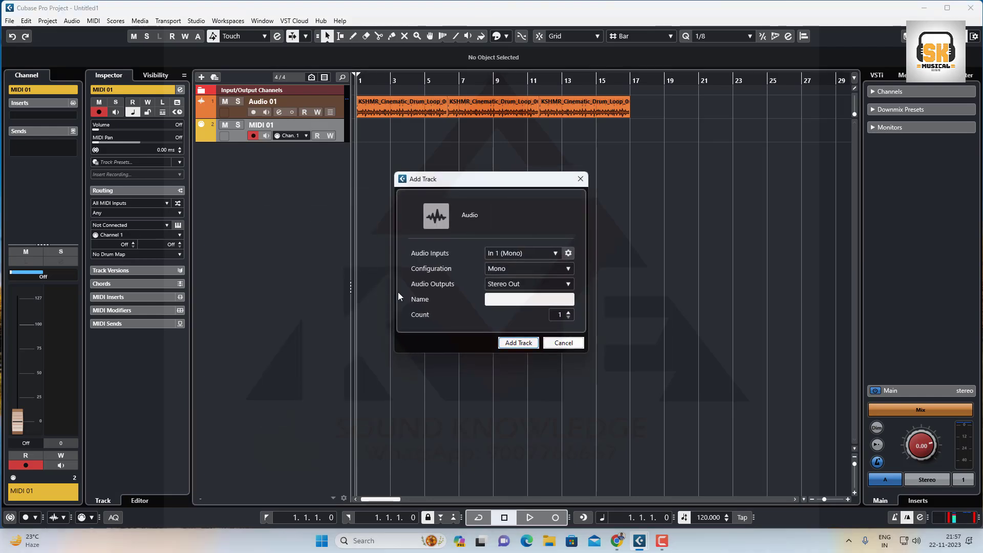
click(517, 346)
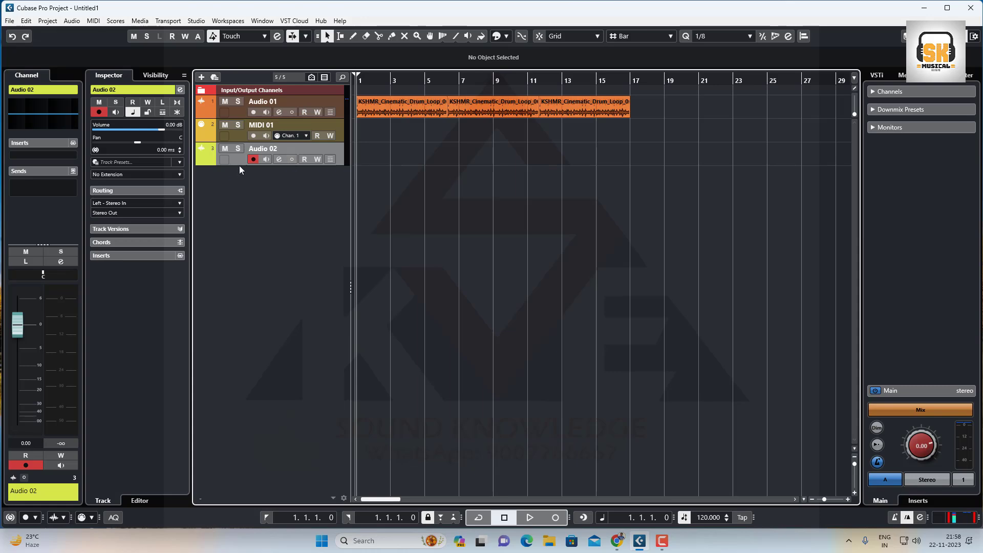
drag(238, 166, 237, 199)
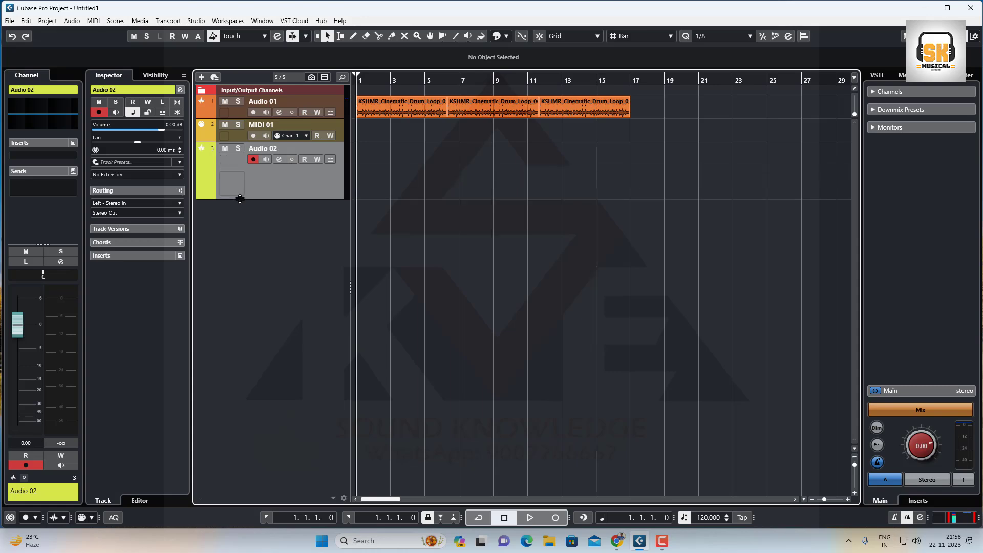
Load the Vocoder effect in the first insert slot of Audio 02, and enlarge the MIDI 01 and Audio 02 track heights.
click(278, 160)
click(303, 209)
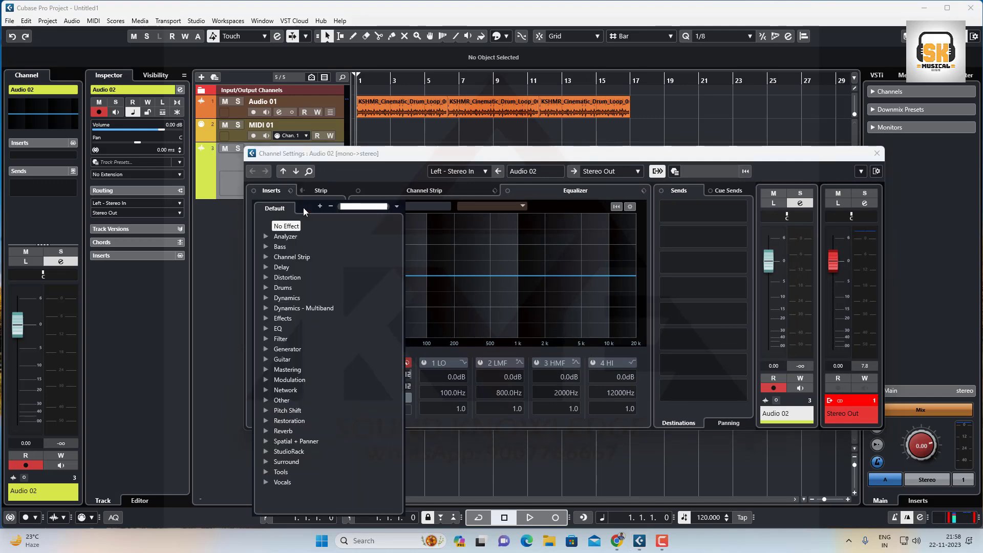
text(vocoder)
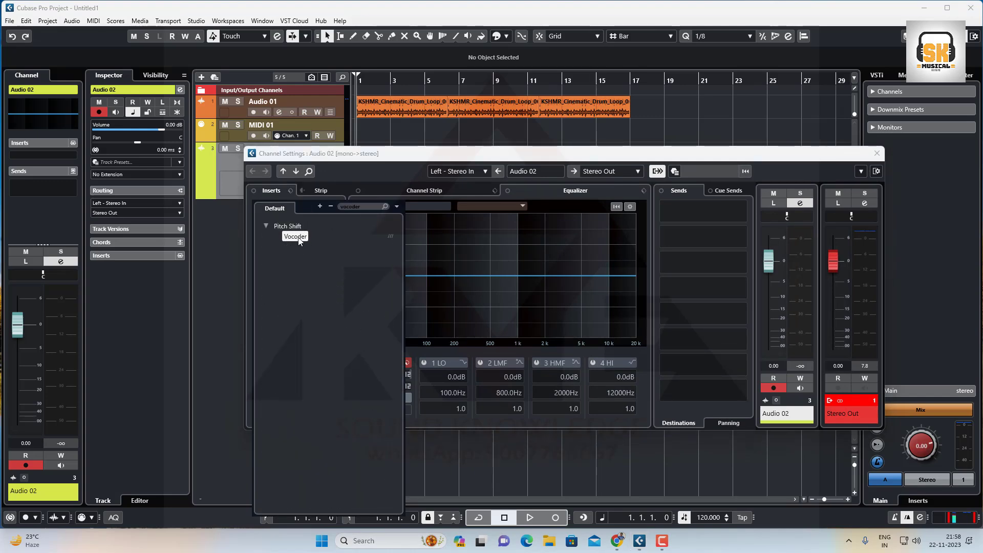
click(297, 236)
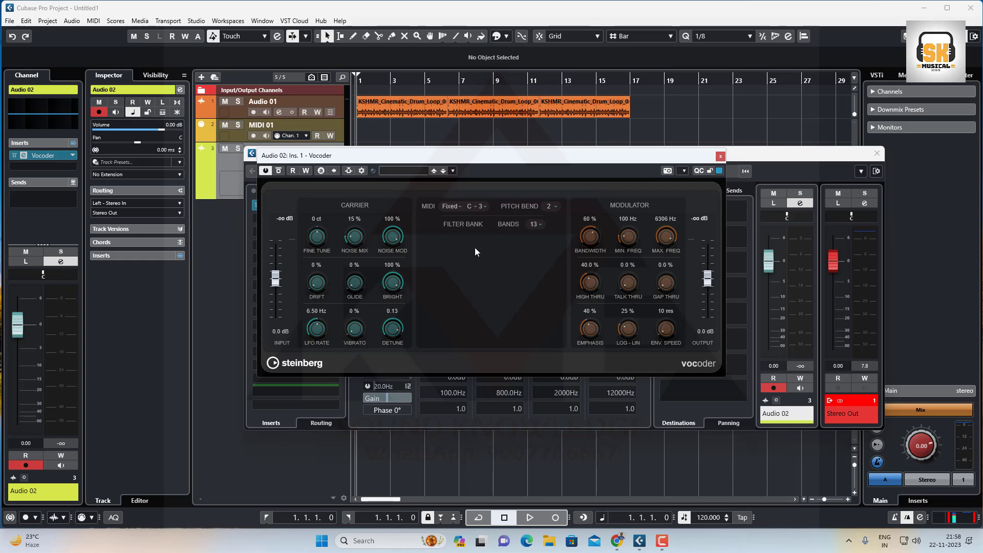
click(720, 155)
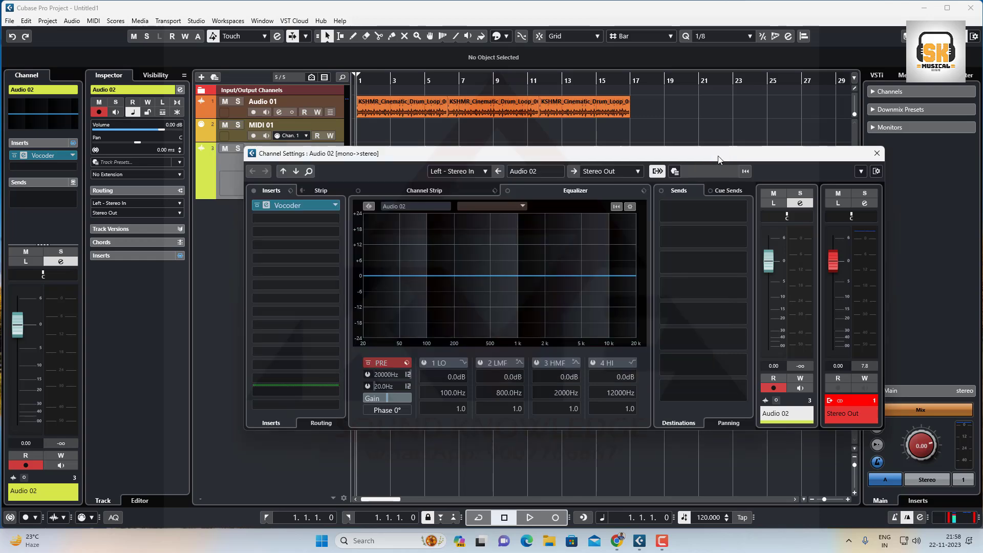
click(871, 155)
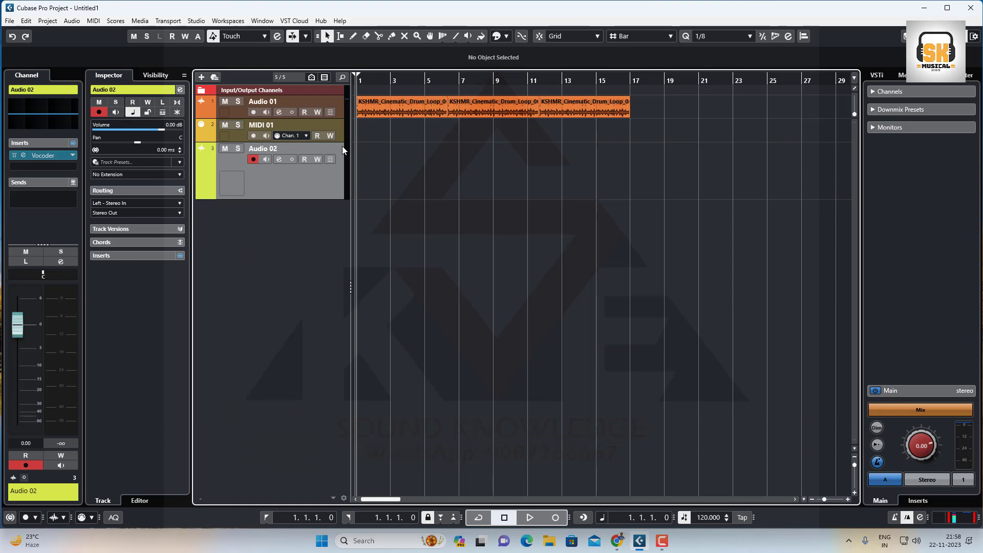
drag(340, 144, 337, 213)
drag(325, 266, 324, 338)
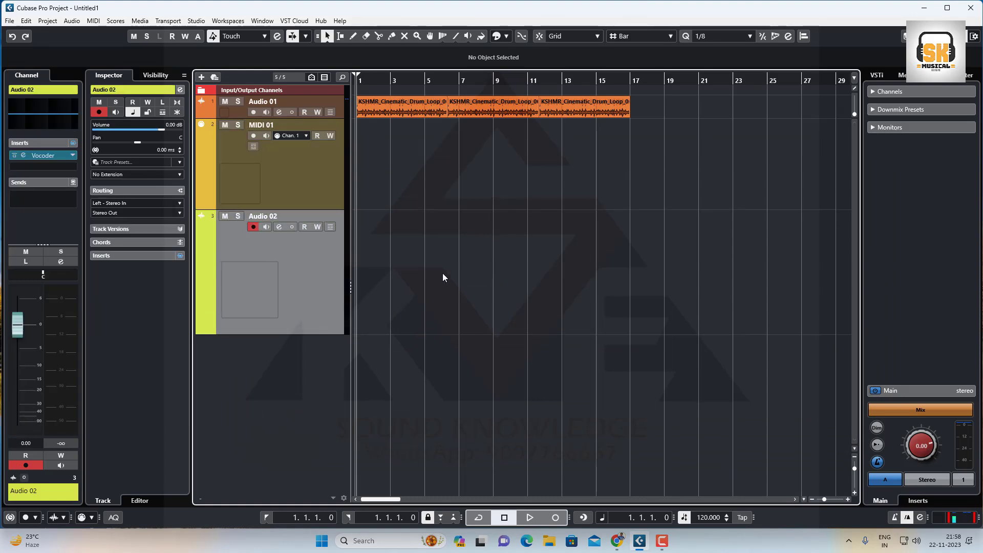
key(ctrl+shift+d)
mouse_move(316, 280)
mouse_down()
mouse_move(386, 274)
mouse_move(405, 290)
mouse_move(432, 272)
mouse_move(433, 282)
mouse_move(445, 259)
mouse_move(432, 253)
mouse_move(461, 278)
mouse_move(448, 253)
mouse_move(470, 277)
mouse_move(507, 269)
mouse_move(494, 289)
mouse_up()
drag(524, 252, 568, 252)
drag(531, 289, 586, 271)
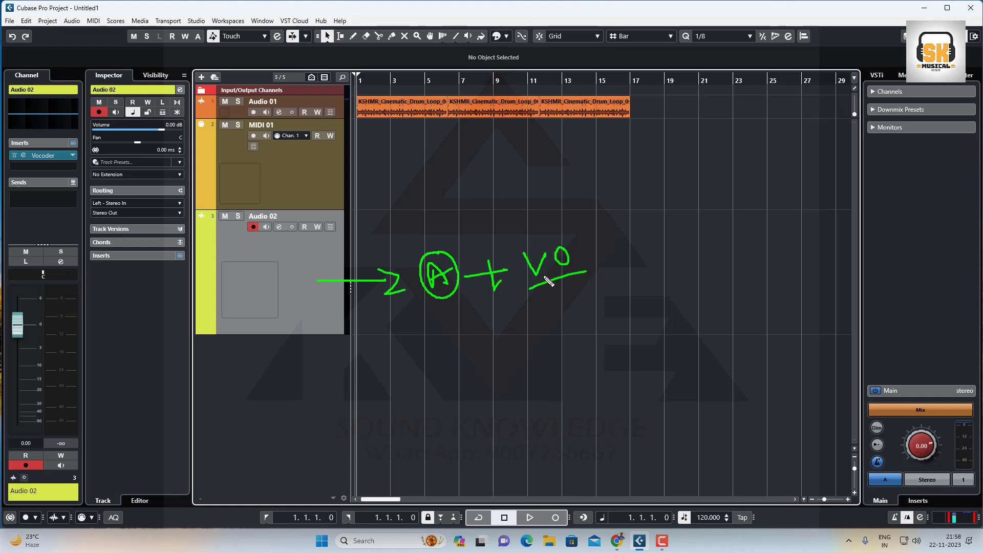
mouse_move(305, 171)
mouse_down()
mouse_move(390, 165)
mouse_move(385, 175)
mouse_move(417, 154)
mouse_move(430, 164)
mouse_move(414, 134)
mouse_move(408, 176)
mouse_move(443, 151)
mouse_move(417, 132)
mouse_up()
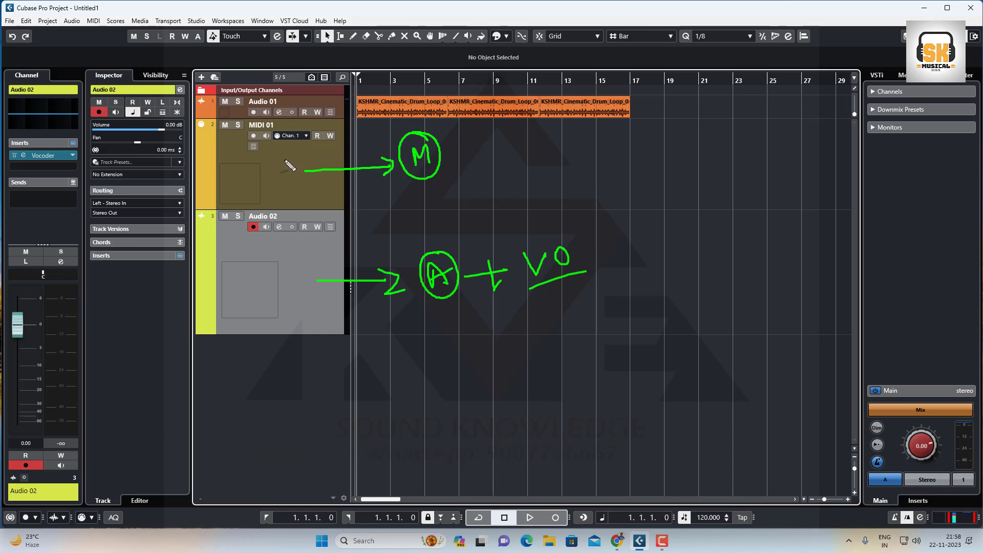
mouse_move(284, 159)
mouse_down()
mouse_move(271, 262)
mouse_move(286, 274)
mouse_move(293, 245)
mouse_up()
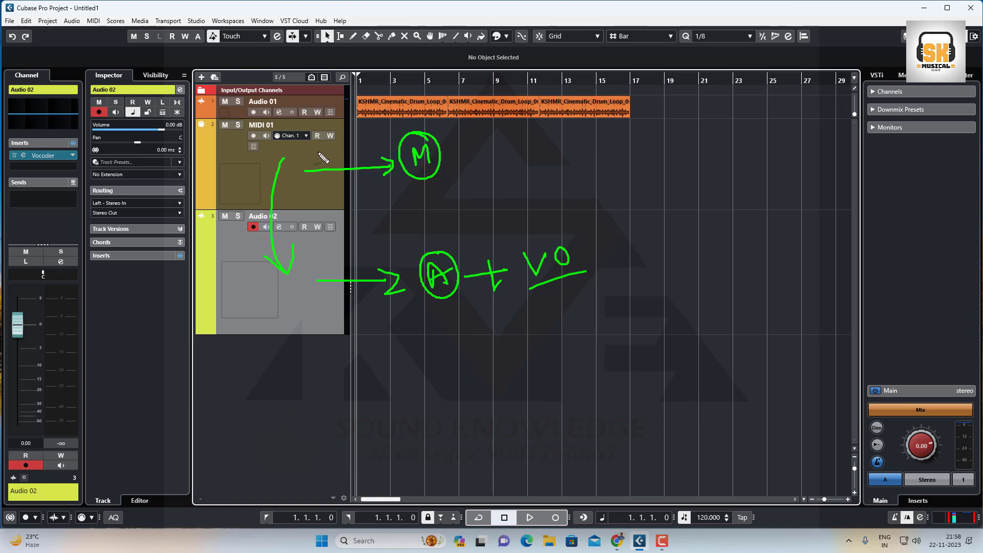
mouse_move(282, 159)
mouse_down()
mouse_move(276, 248)
mouse_move(284, 276)
mouse_up()
mouse_move(597, 254)
mouse_down()
mouse_move(653, 228)
mouse_move(654, 262)
mouse_up()
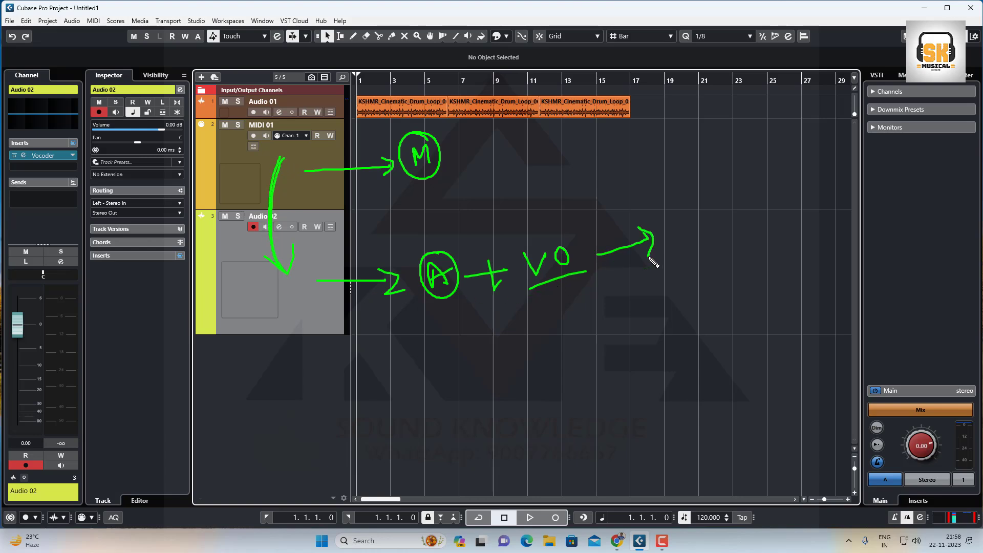
key(Escape)
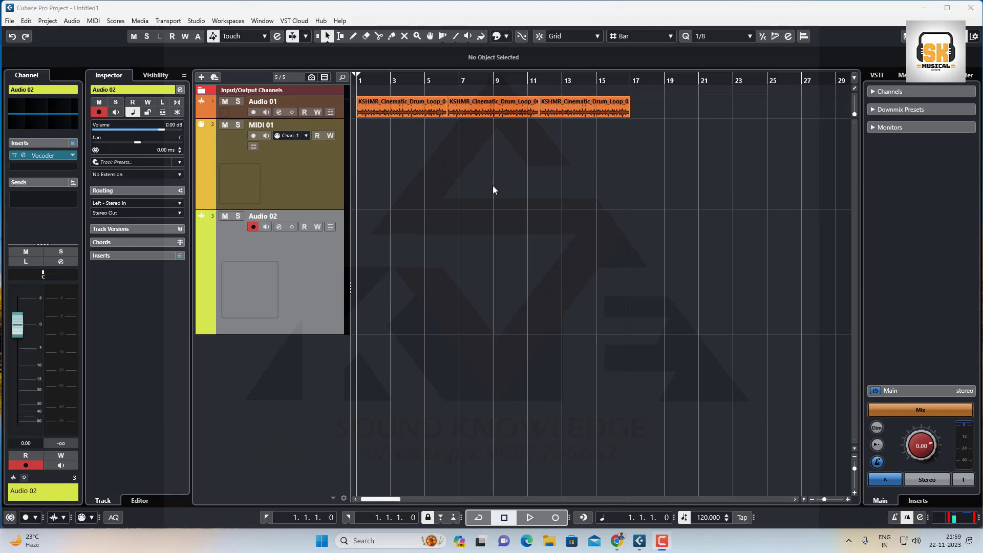
Route the MIDI 01 track's output to "Audio 02: Ins. 1. Vocoder - Midi In".
click(301, 177)
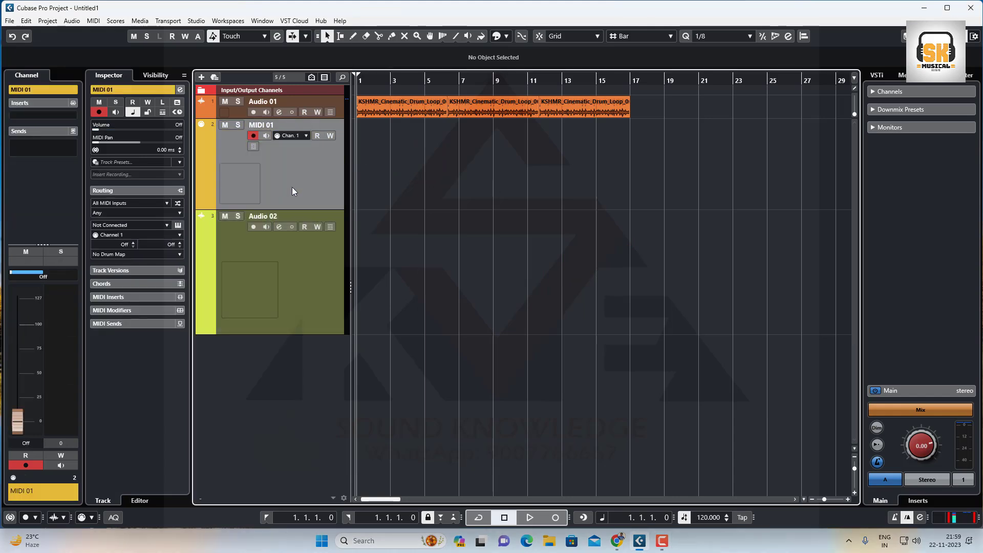
click(115, 214)
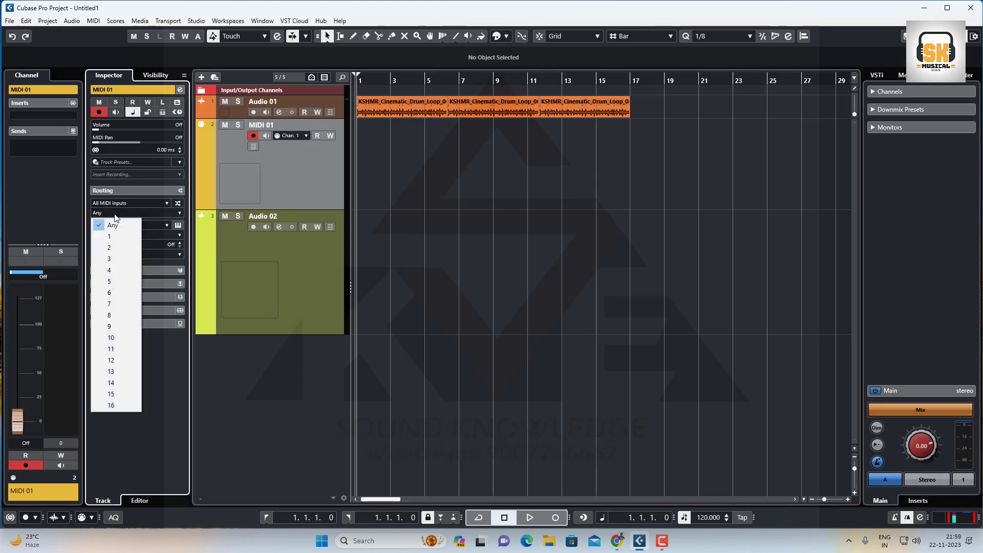
click(115, 215)
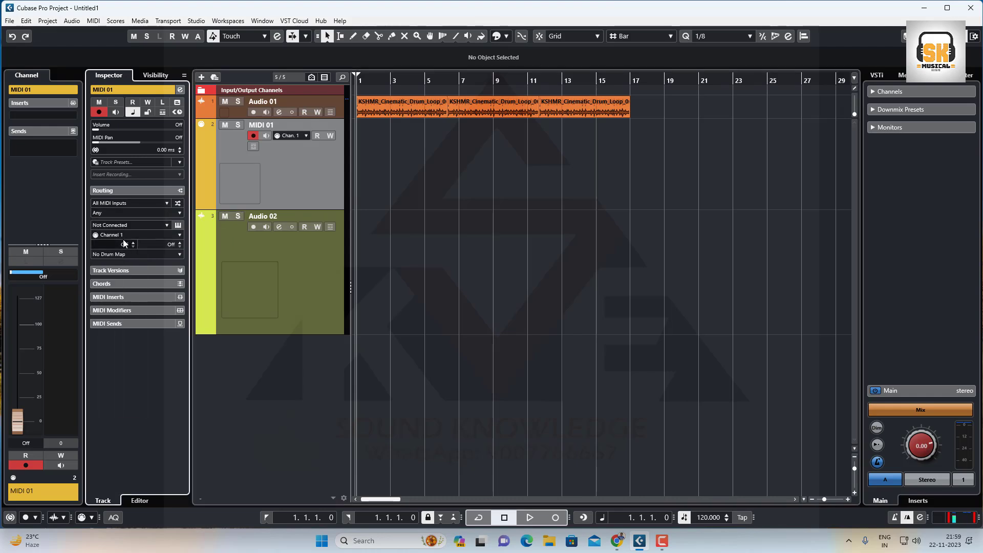
click(124, 234)
click(123, 234)
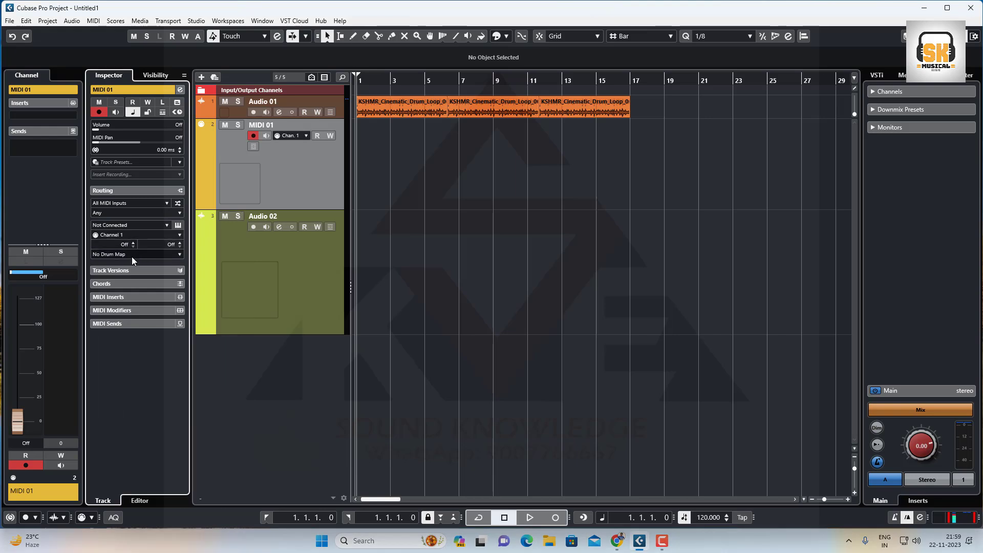
click(118, 225)
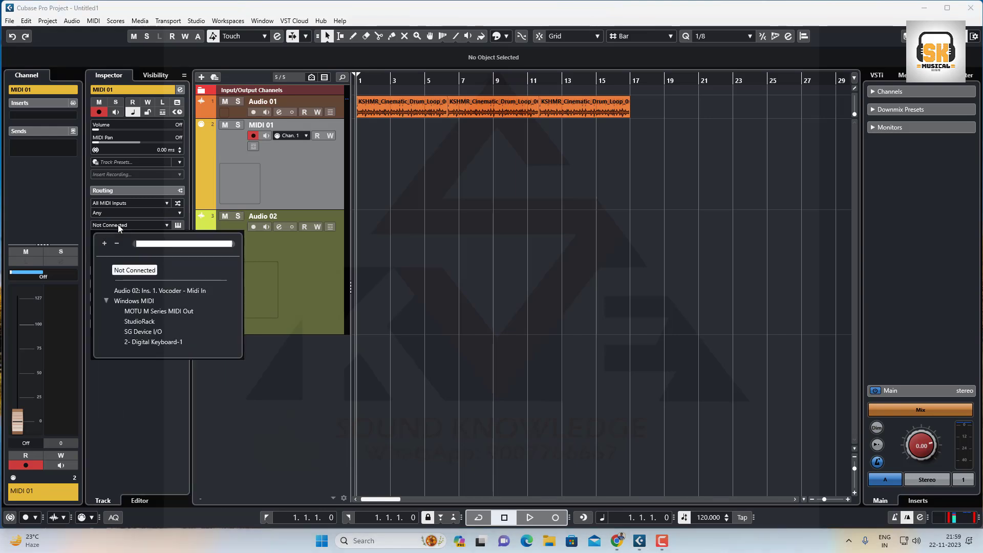
click(179, 291)
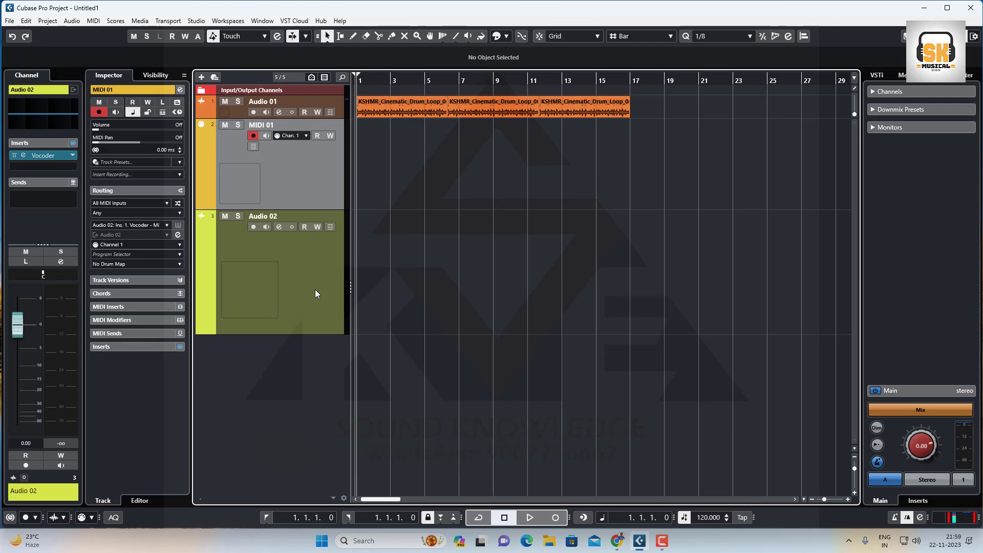
Open the Vocoder inserted on Audio 02, close the channel settings, and move the Vocoder window clear of the track list.
click(296, 265)
click(278, 227)
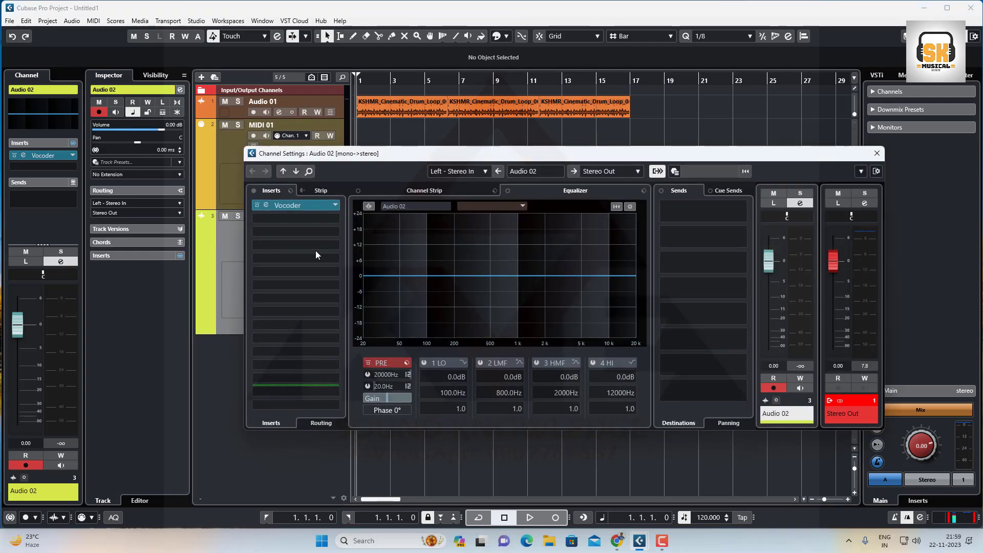
click(267, 207)
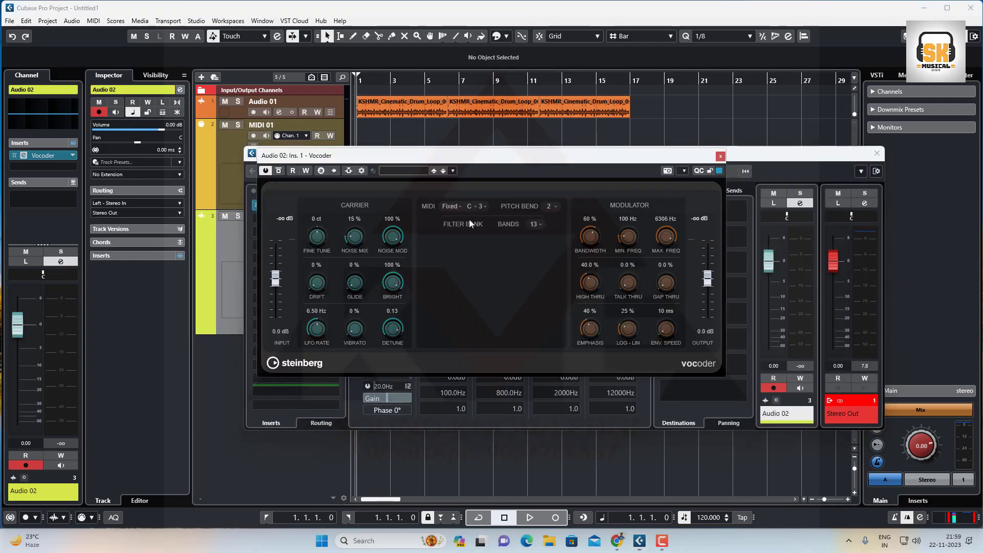
click(876, 153)
drag(509, 164, 659, 144)
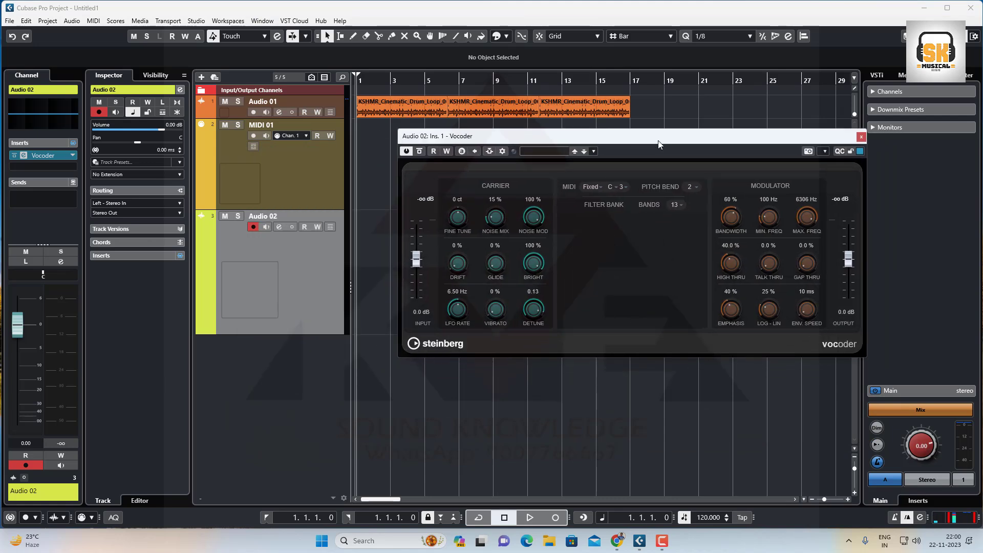
Turn on monitoring for Audio 02, try 3 bands in the Vocoder's filter bank and settle on 16.
click(266, 226)
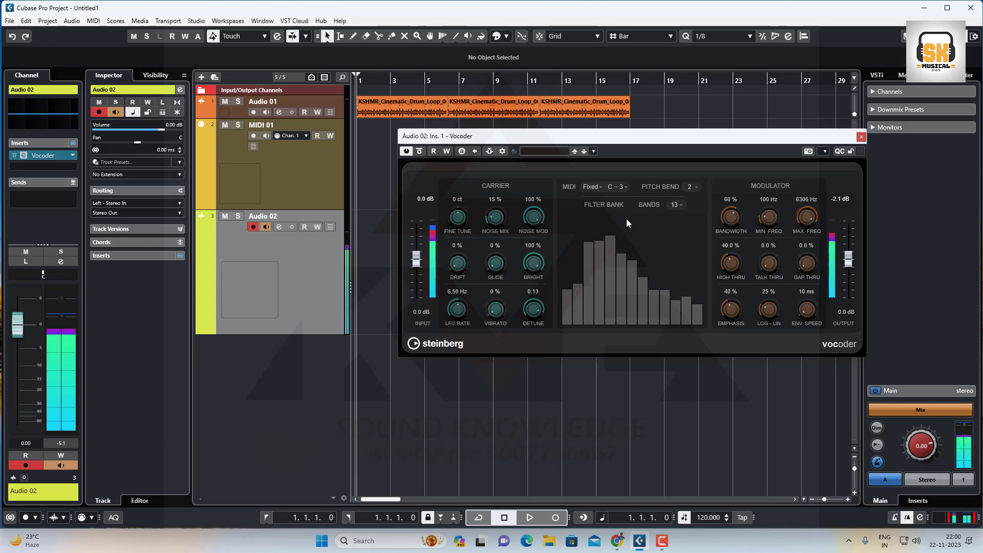
click(675, 205)
click(677, 219)
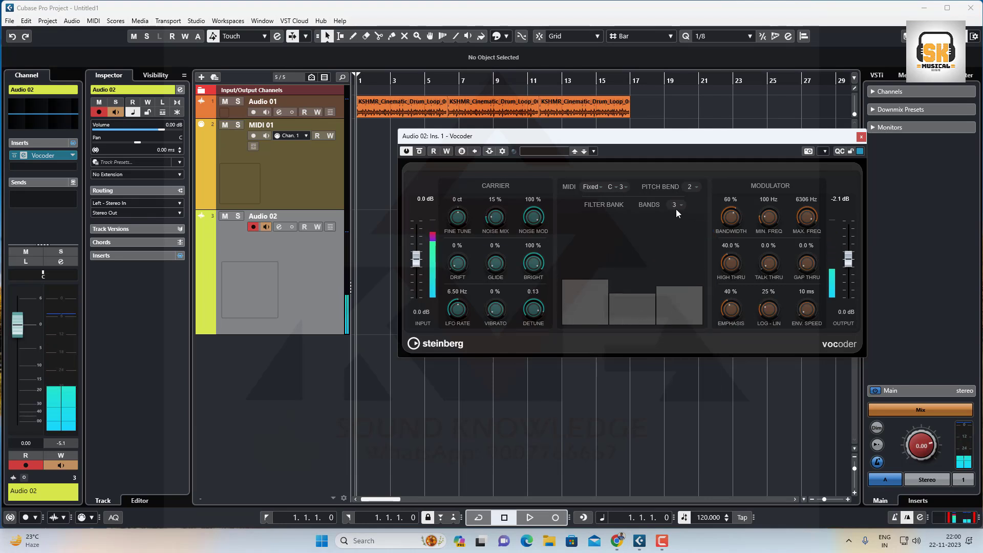
click(675, 208)
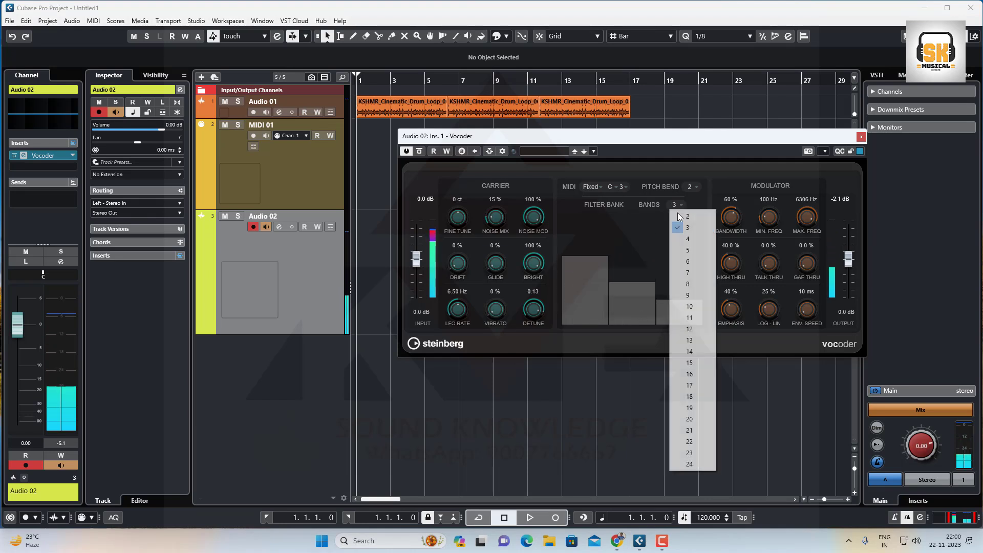
click(689, 374)
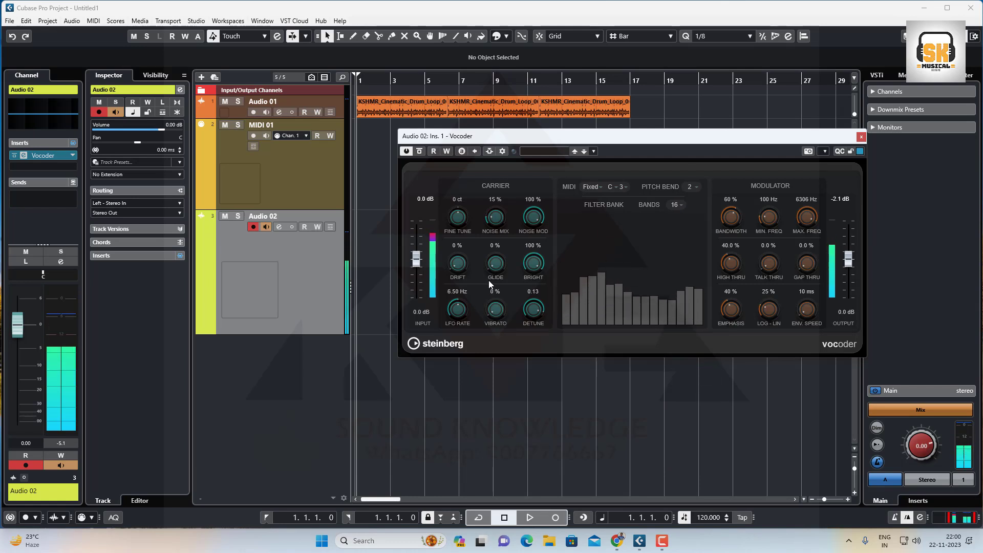
Set the Vocoder's noise mix to 72 %, its input level to 2.8 dB and its output level to 5.8 dB.
drag(493, 231, 490, 154)
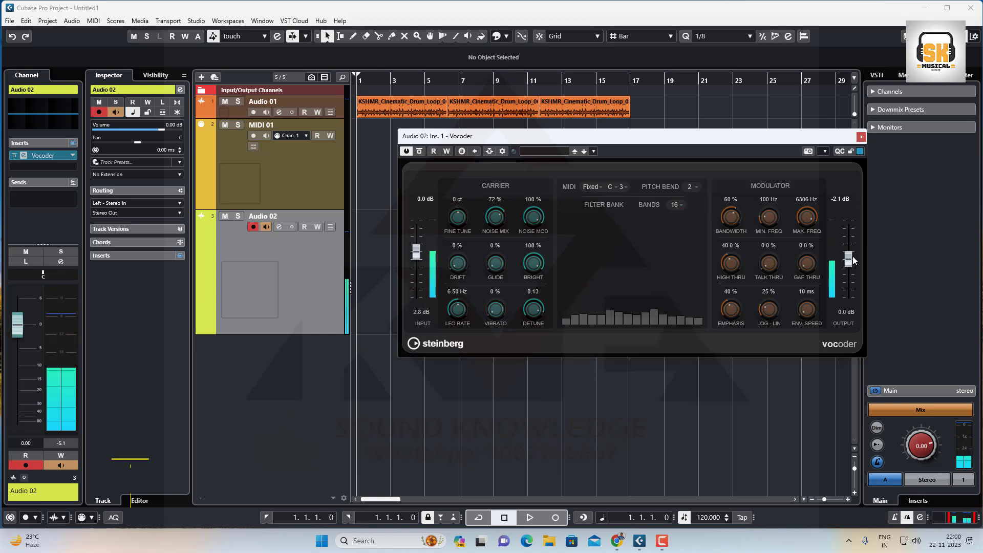
drag(852, 259, 851, 246)
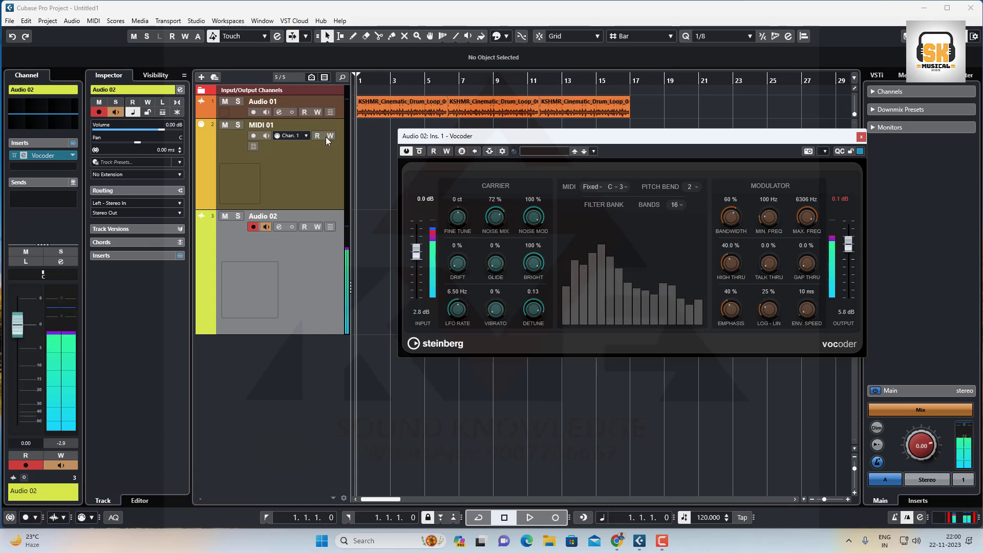
Record-enable MIDI 01 and start cycled playback over the drum loops on Audio 01, from bar 1 to bar 17.
click(253, 137)
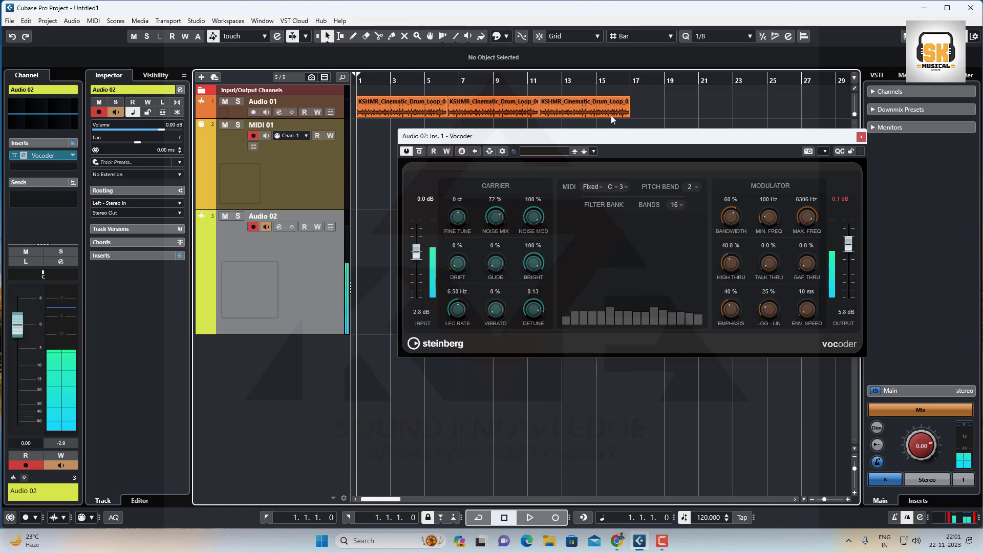
drag(378, 108, 359, 106)
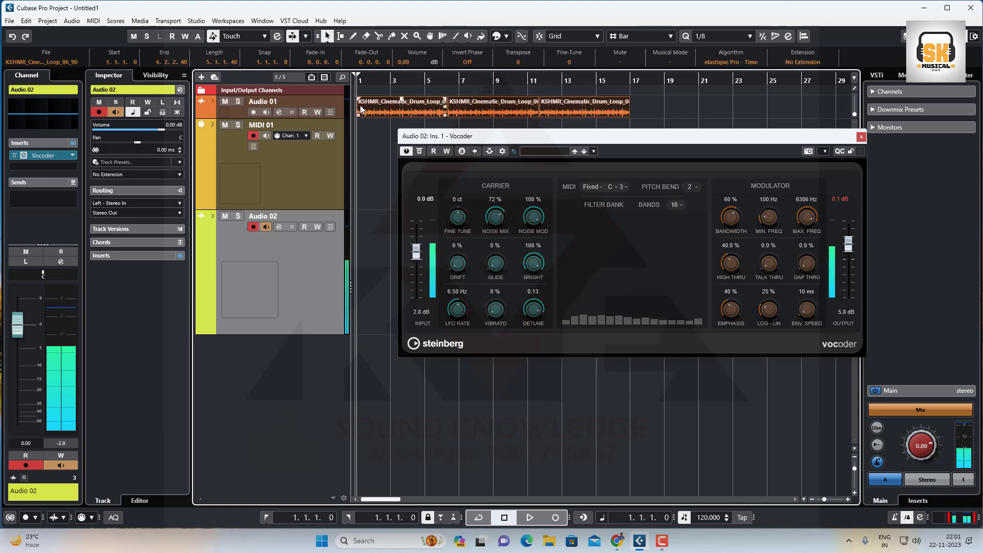
key(p)
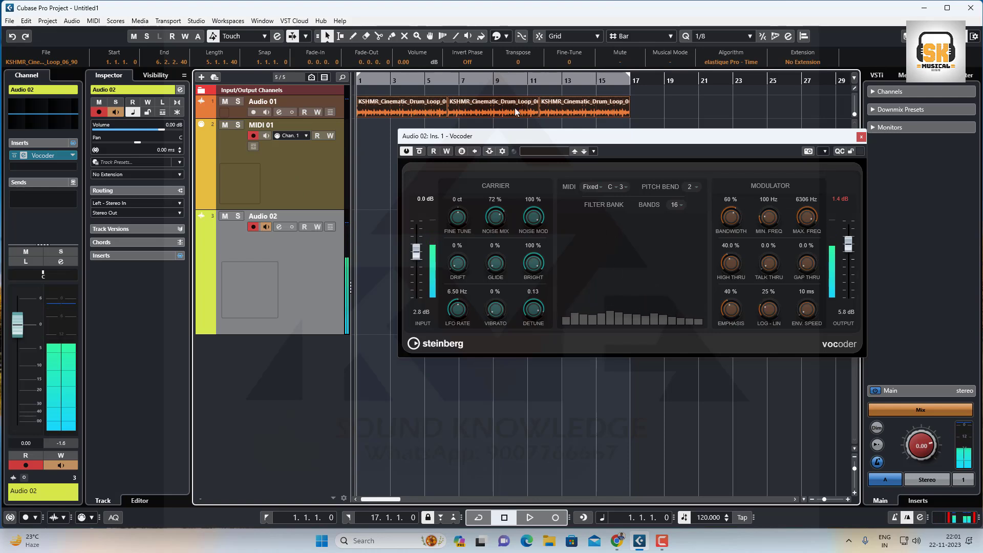
click(492, 78)
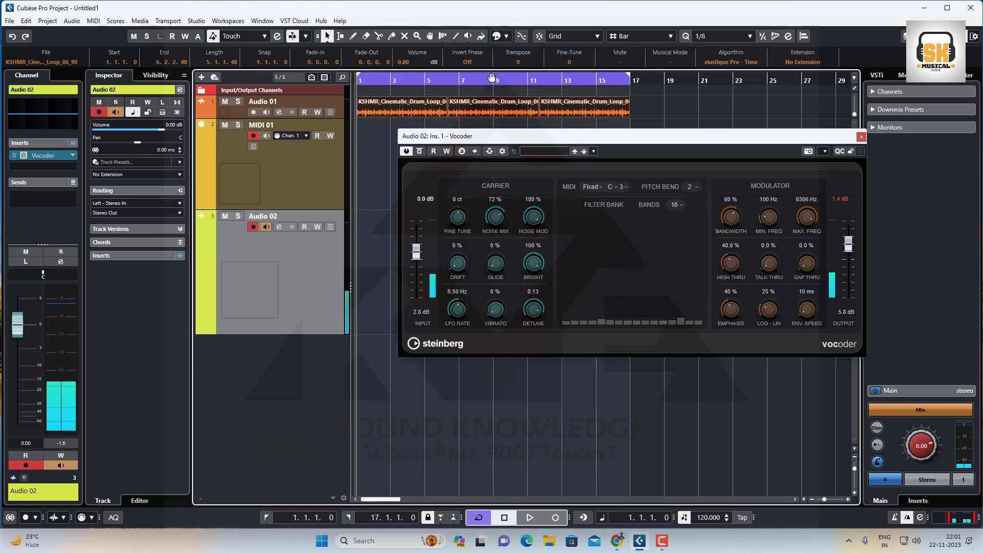
key(space)
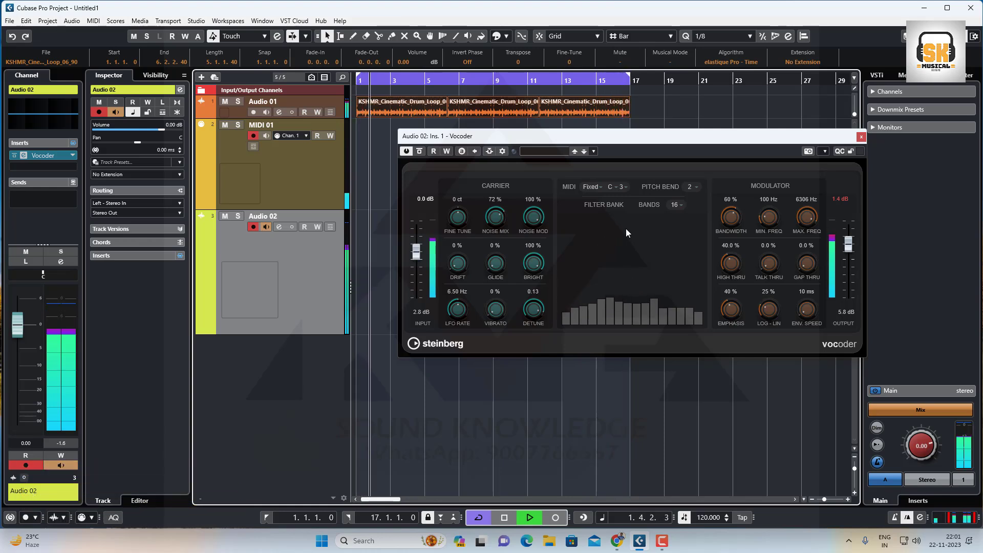
Set the Vocoder's pitch bend to 12, noise mix to 79 % and drift to 47 %.
click(691, 187)
click(706, 333)
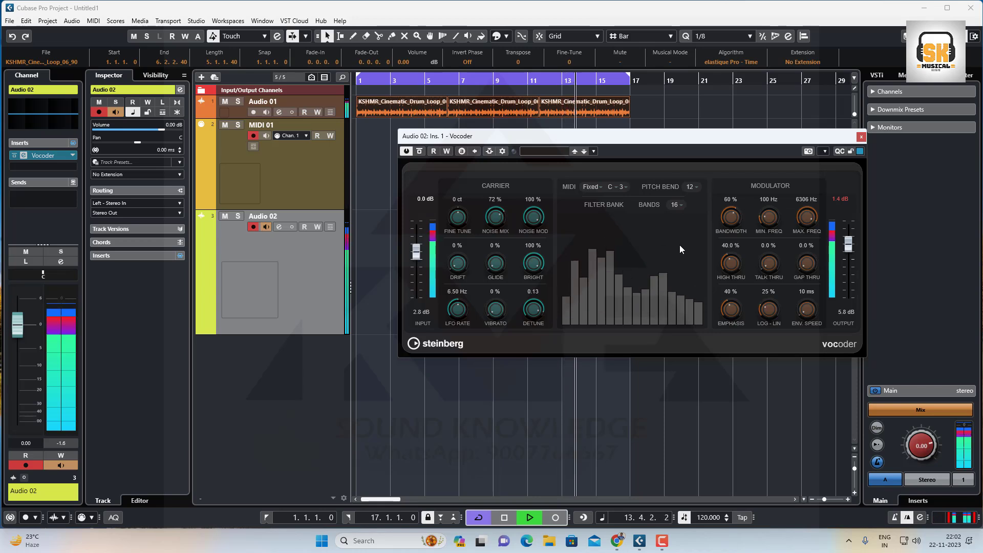
drag(498, 219, 498, 214)
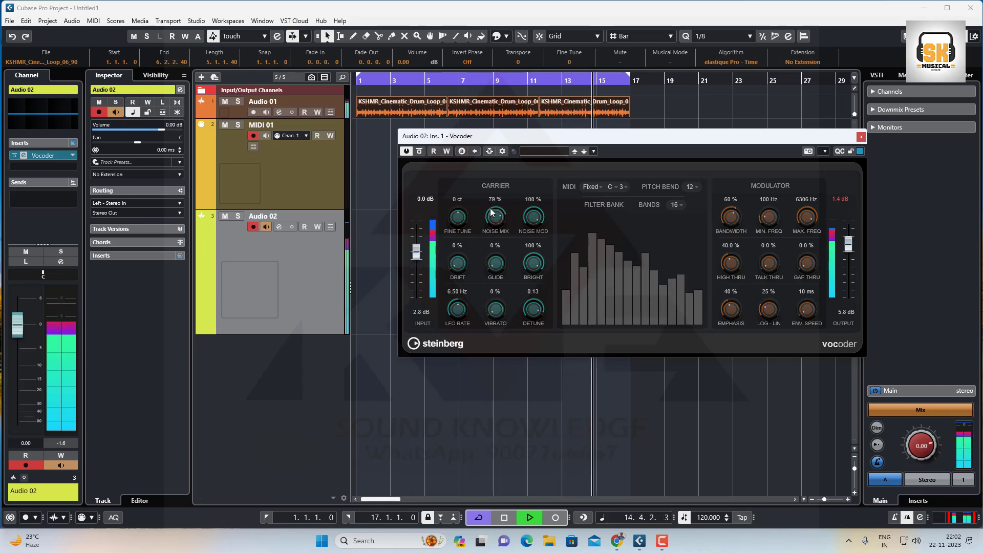
drag(457, 266, 453, 232)
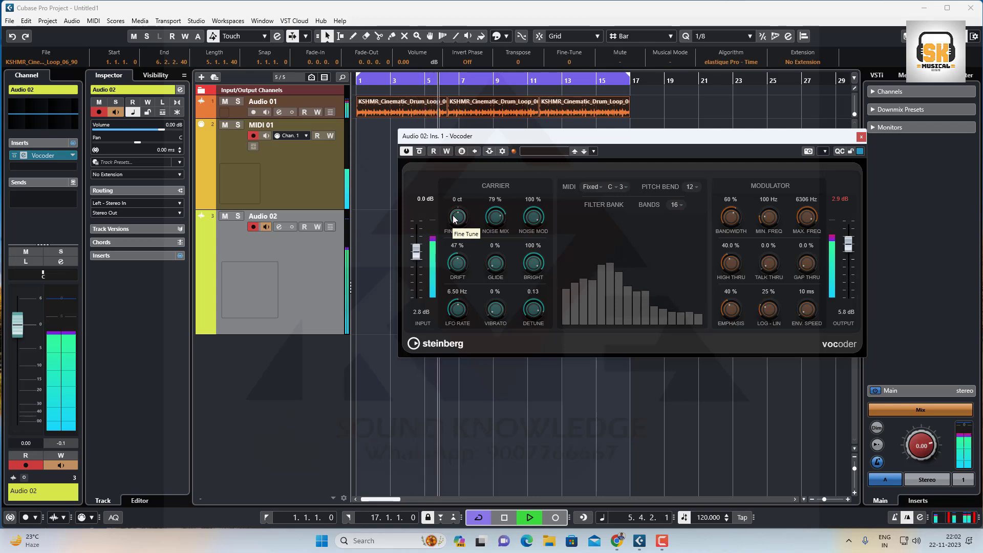
Set the modulator's bandwidth to 65 %, minimum frequency to 439 Hz, Talk Thru to 34.5 %, Log-Lin to 47 % and envelope speed to 110 ms.
drag(729, 220, 764, 189)
drag(766, 266, 763, 228)
drag(768, 308, 767, 282)
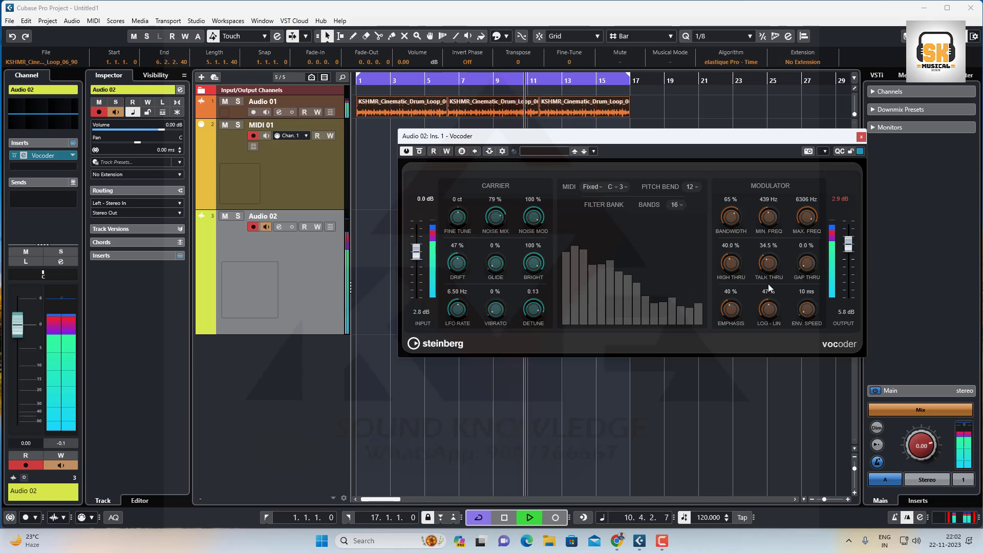
drag(805, 313, 801, 277)
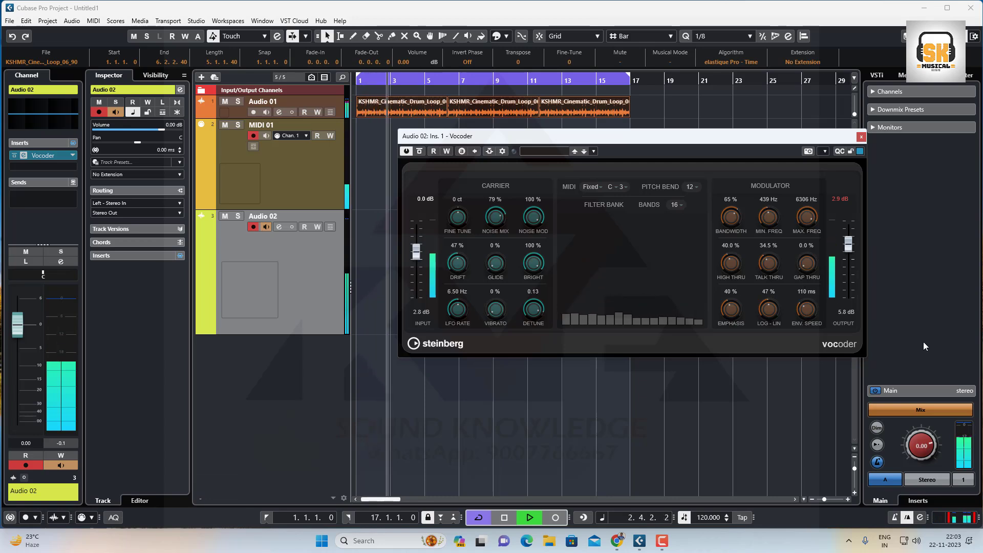
Set the Vocoder's filter bank to 24 bands and its pitch bend to 2.
click(676, 205)
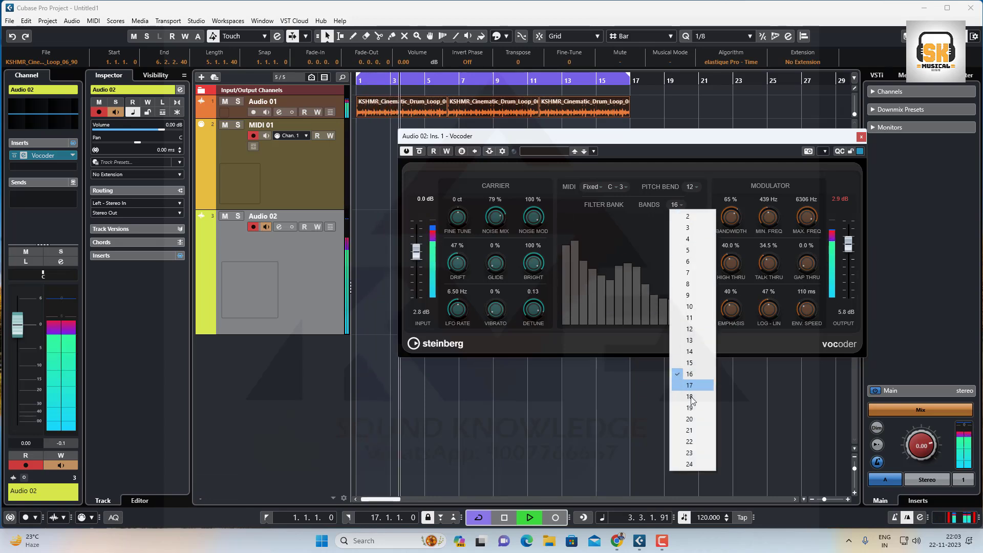
click(681, 463)
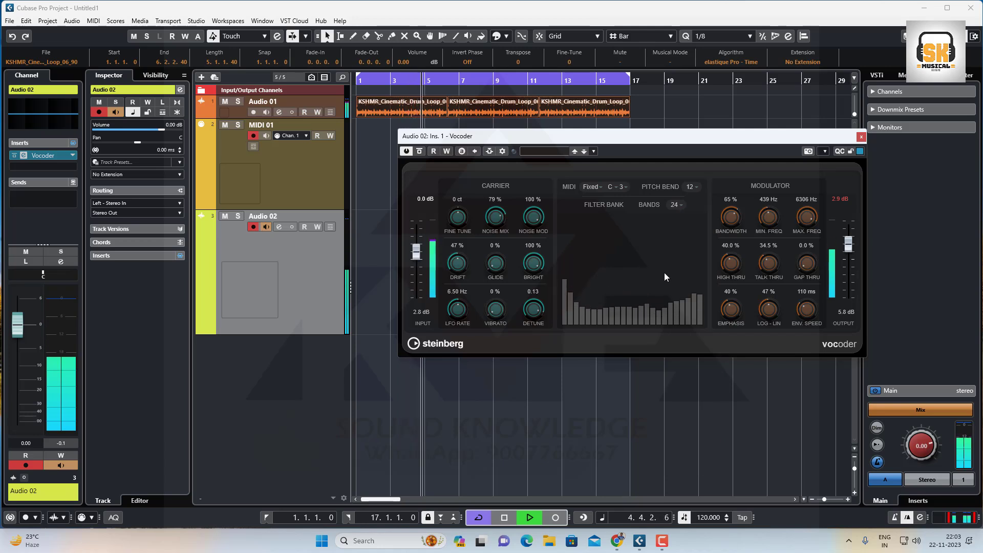
click(698, 188)
click(703, 220)
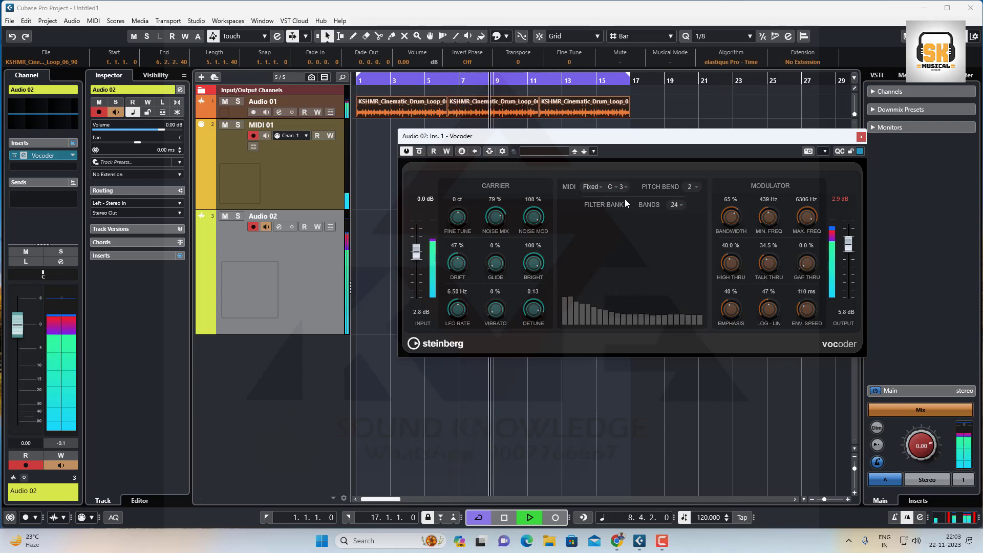
Lower the carrier's noise mix to 67 %, try a glide of 69 % and reduce it to 6 %.
drag(499, 215, 502, 230)
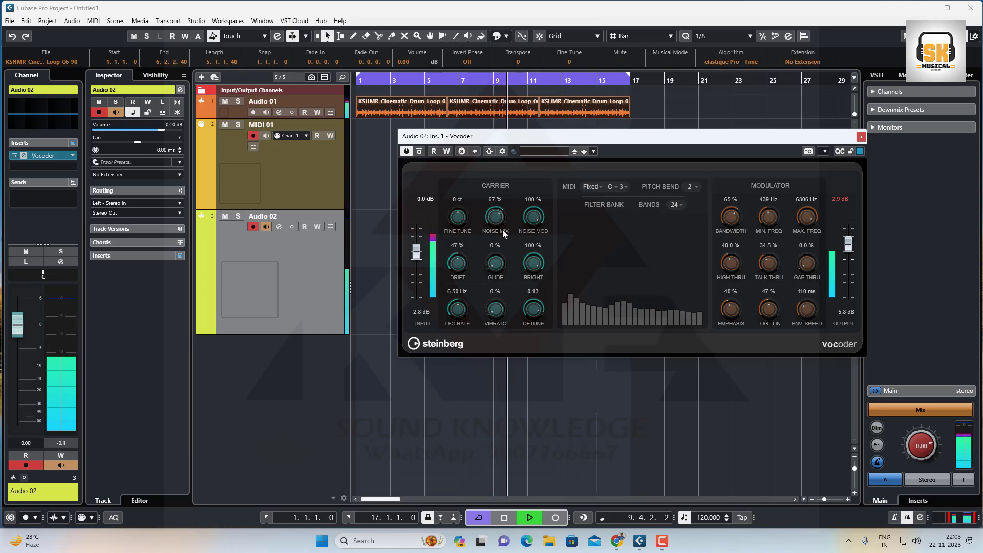
drag(498, 269, 497, 201)
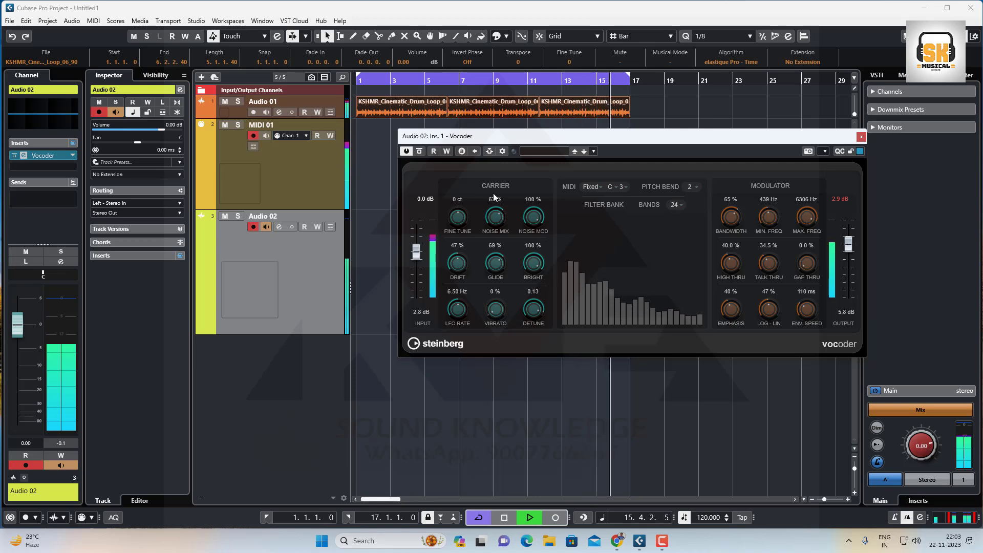
drag(502, 263, 493, 273)
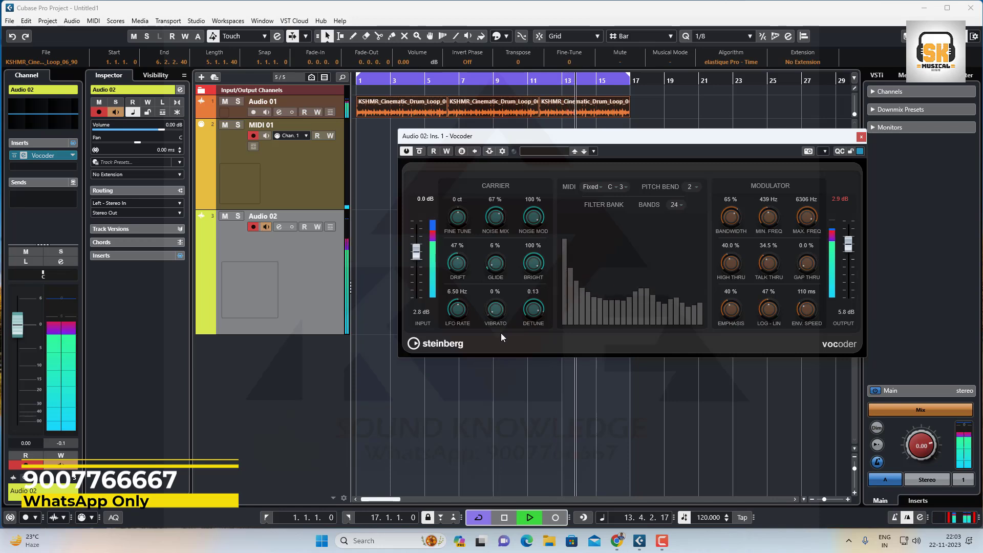
Stop playback, turn off monitoring on Audio 02 and select the MIDI 01 track.
key(space)
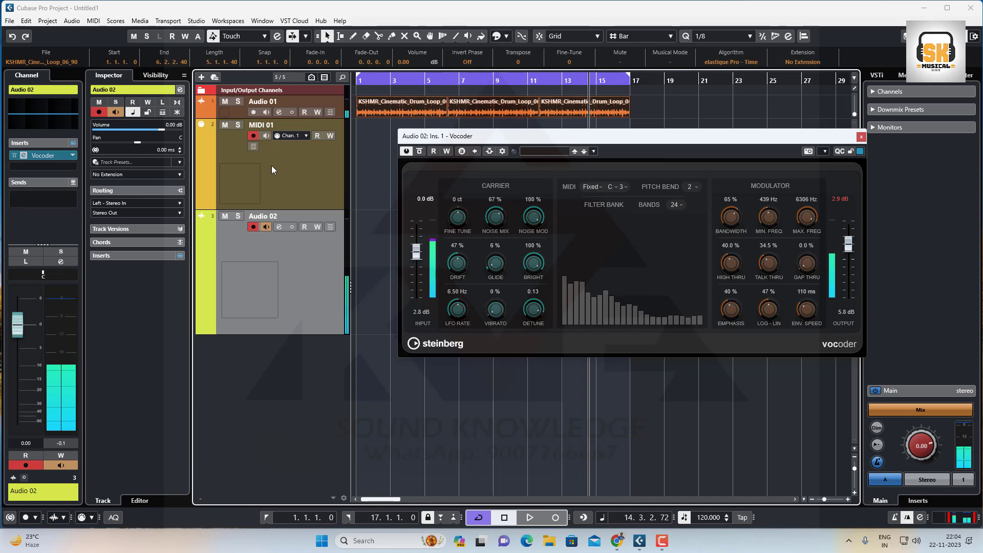
click(266, 227)
click(253, 135)
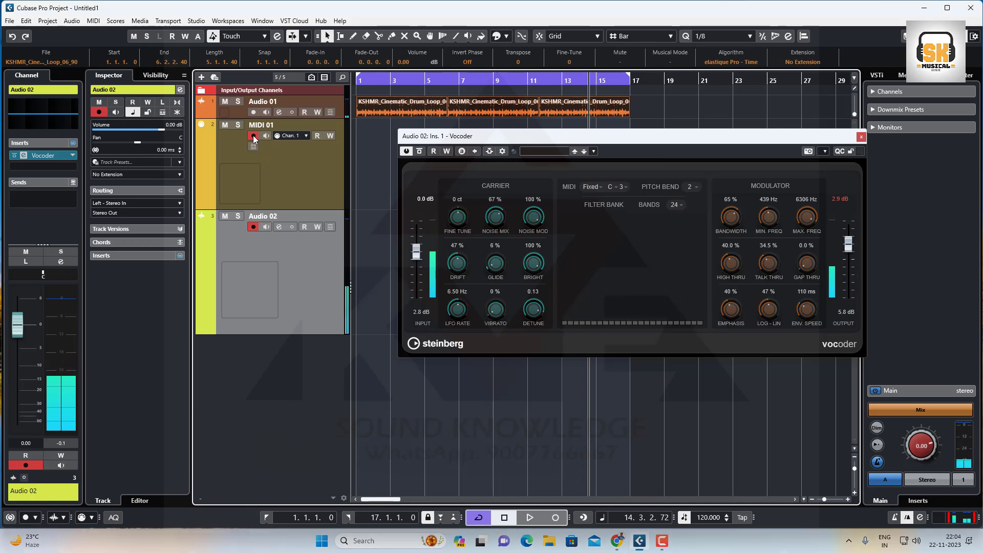
click(302, 174)
click(310, 305)
click(304, 160)
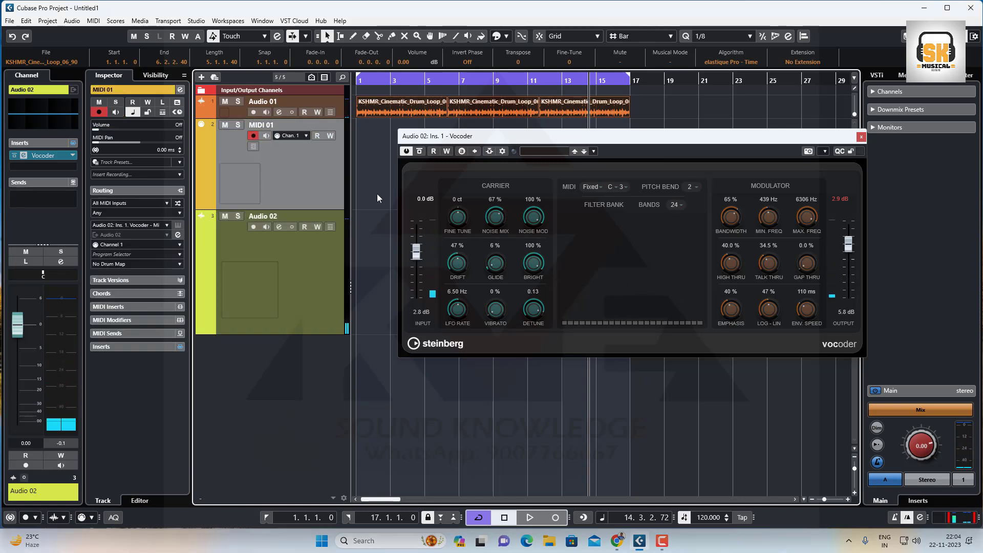
Look through the Vocoder's fixed note choices and try its filter bank with 2, 5, 16 and 24 bands.
click(617, 192)
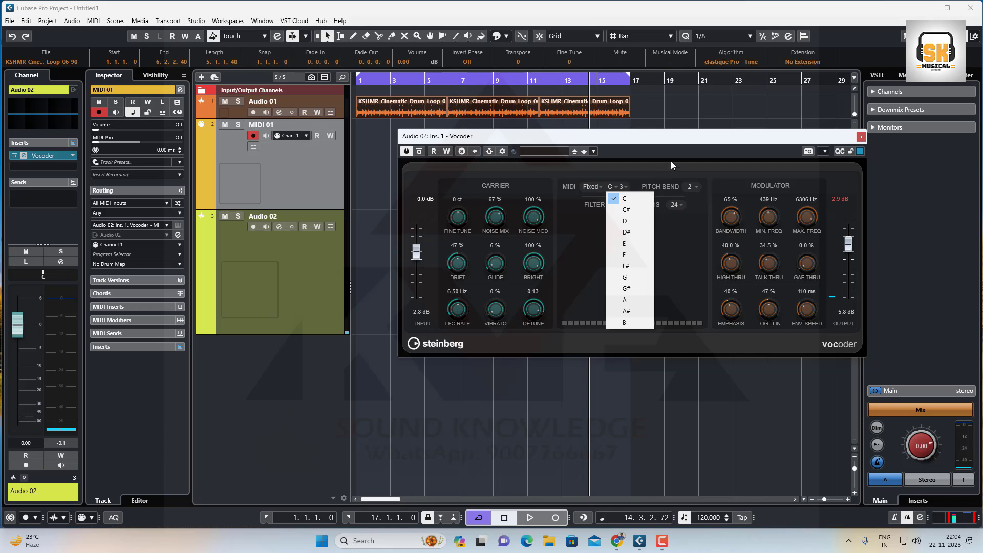
click(607, 205)
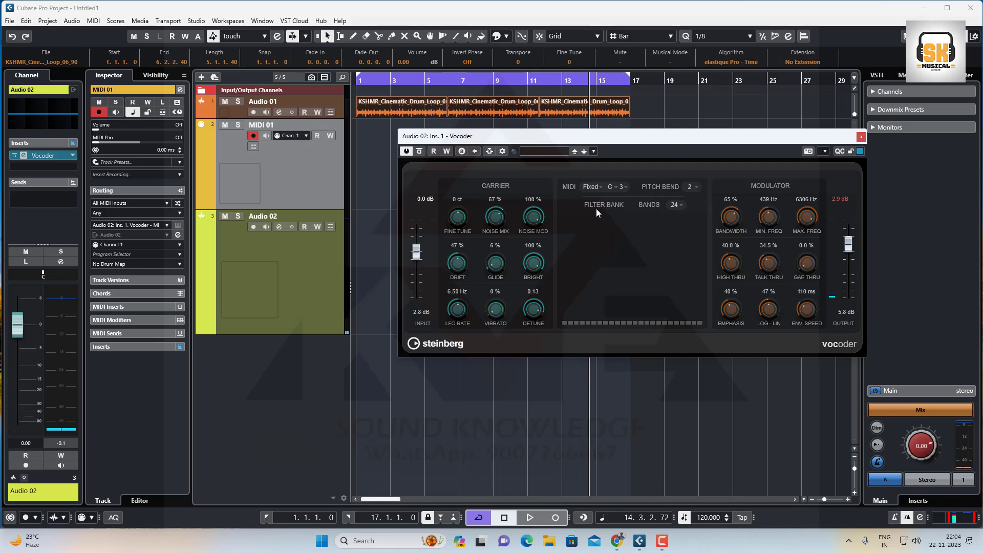
click(679, 204)
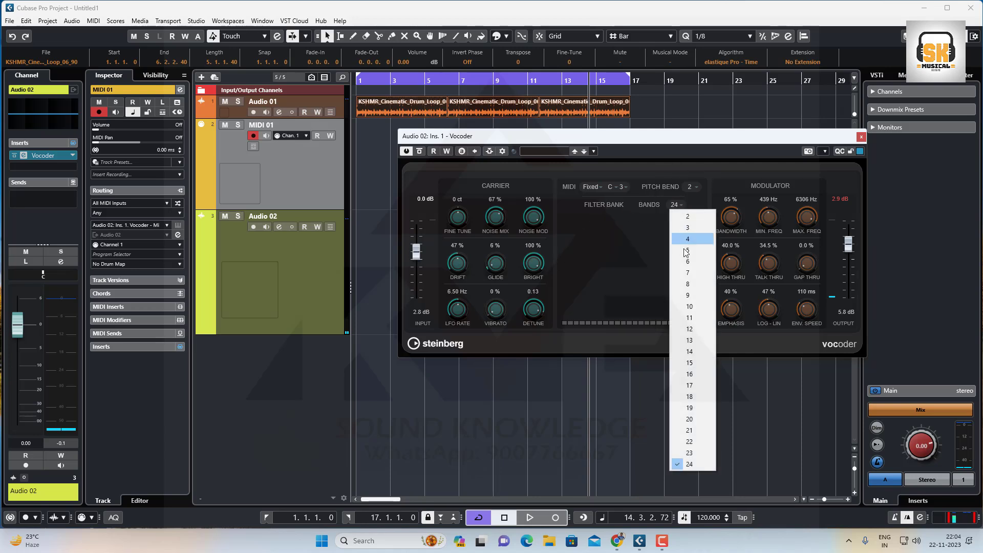
click(696, 217)
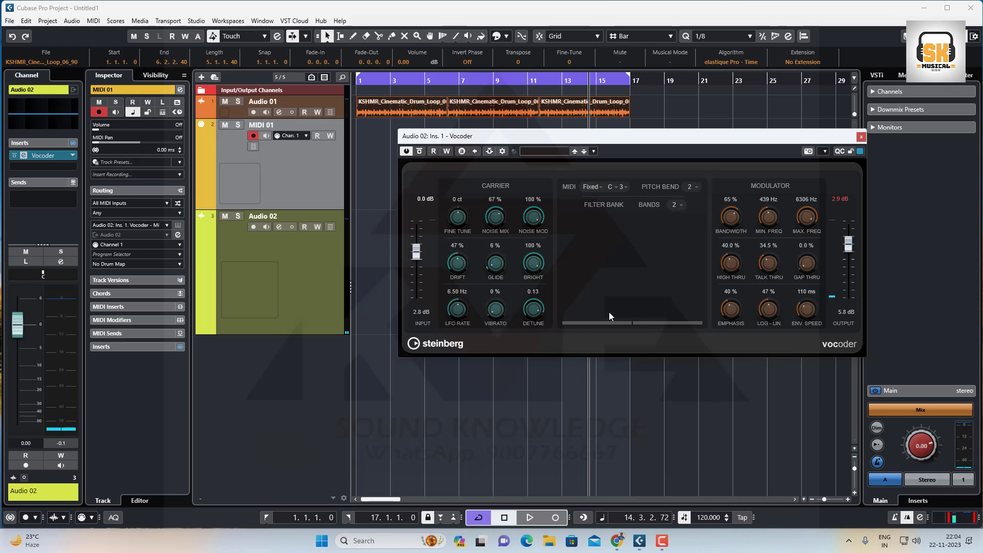
click(677, 204)
click(688, 250)
click(679, 206)
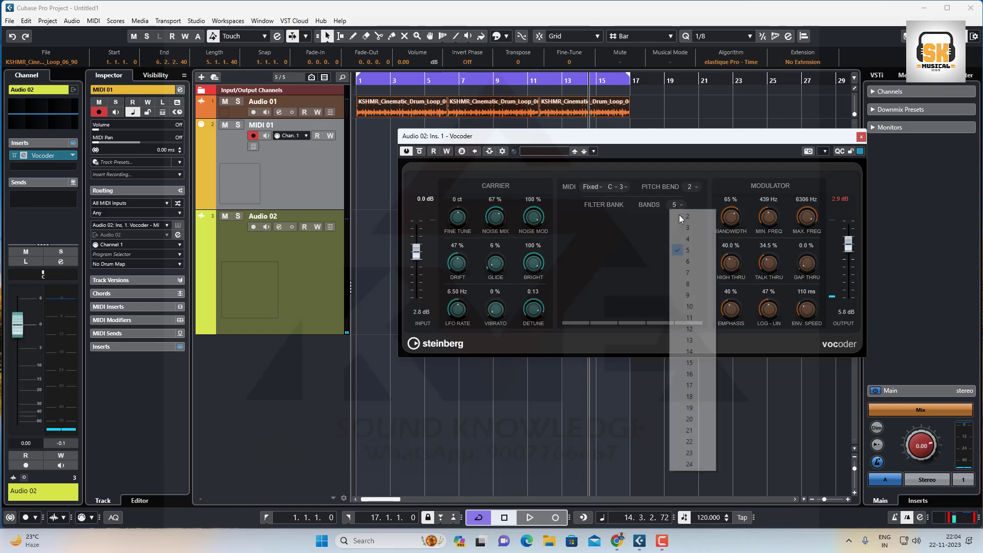
click(689, 374)
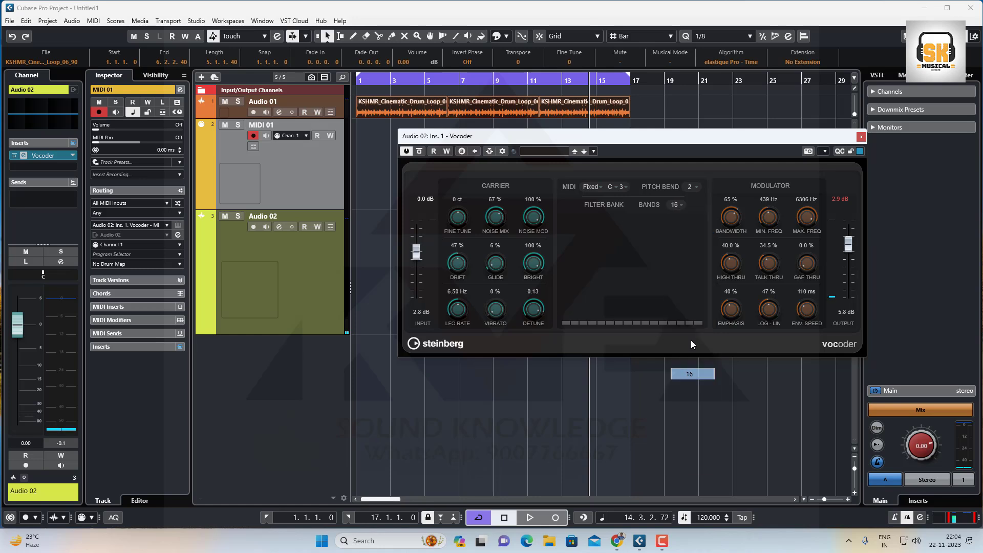
click(678, 206)
click(687, 468)
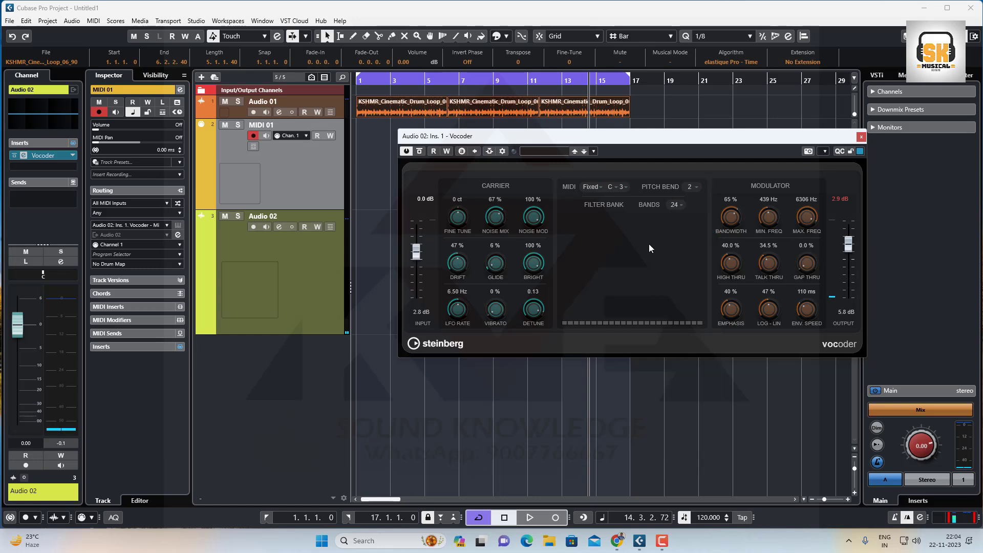
Set the Vocoder's filter bank to 16 bands and keep the pitch bend at 2.
click(678, 206)
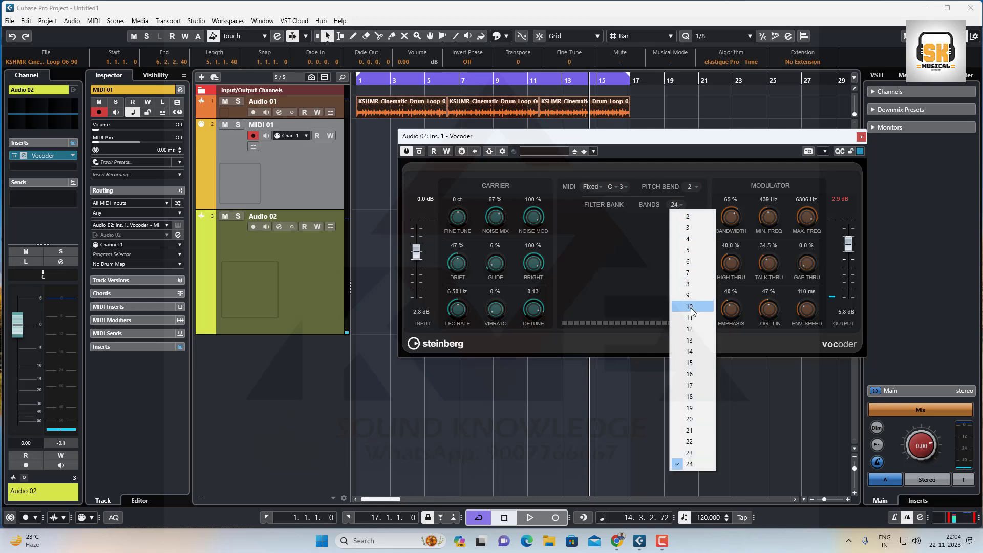
click(689, 374)
click(695, 190)
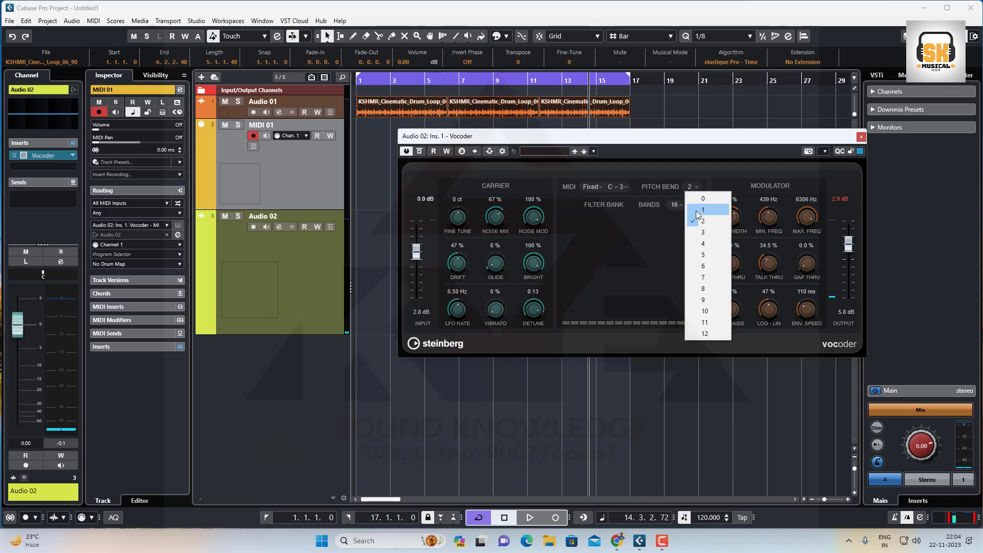
click(703, 221)
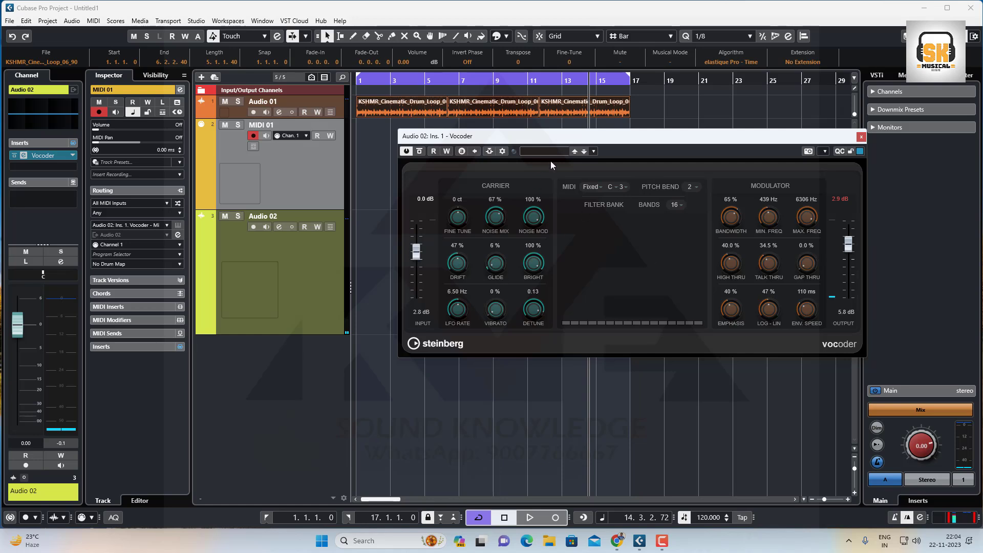
Load the Intimidating Robot Voice preset into the Vocoder on Audio 02.
drag(556, 141, 459, 173)
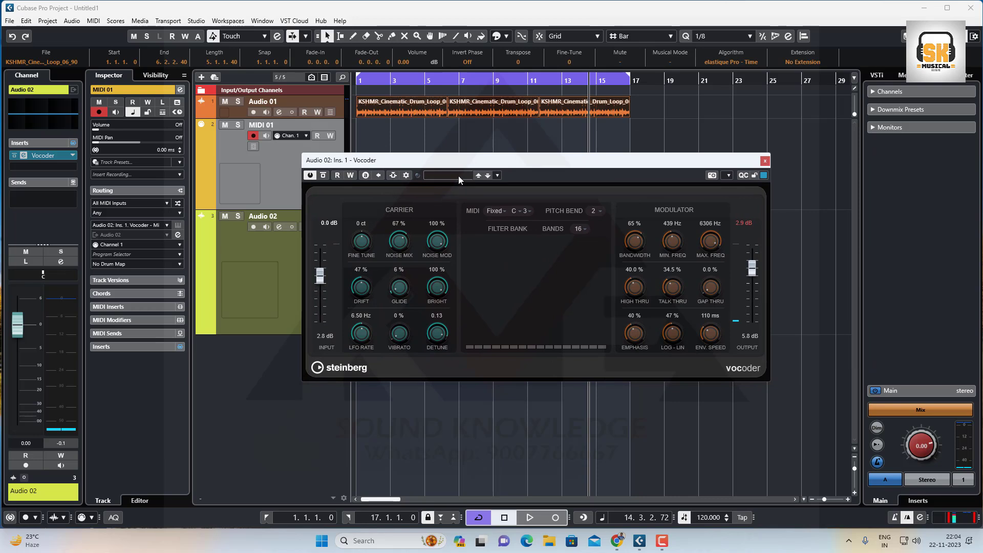
click(459, 176)
scroll(489, 299, down, 3)
scroll(489, 299, up, 3)
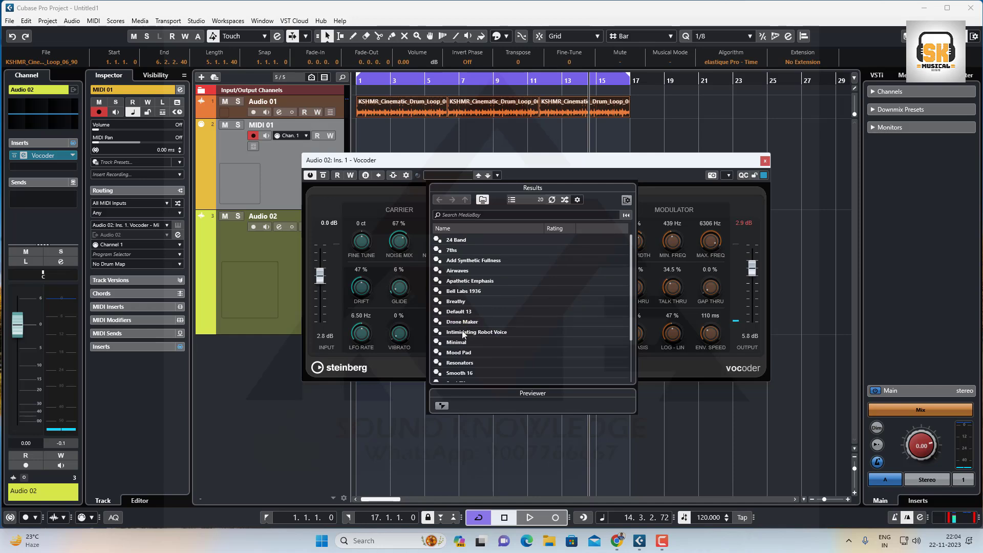
click(480, 333)
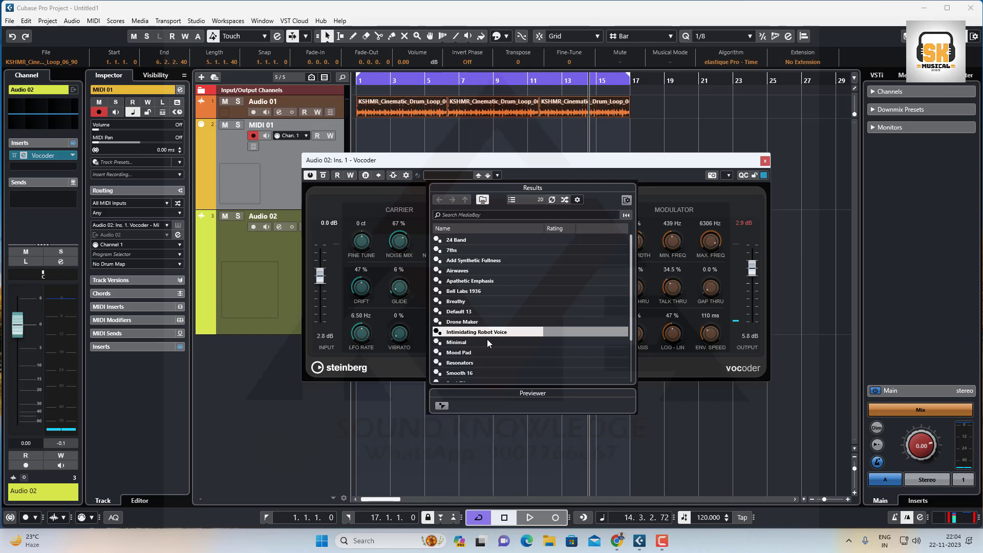
click(583, 179)
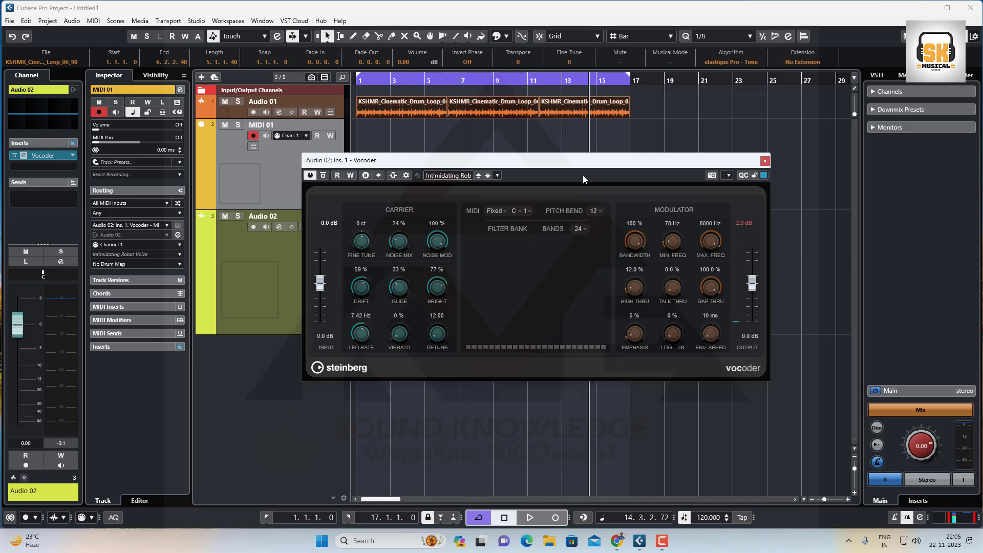
Audition the preset on live input by record-enabling and monitoring Audio 02, and switch both off when done.
click(253, 227)
click(264, 228)
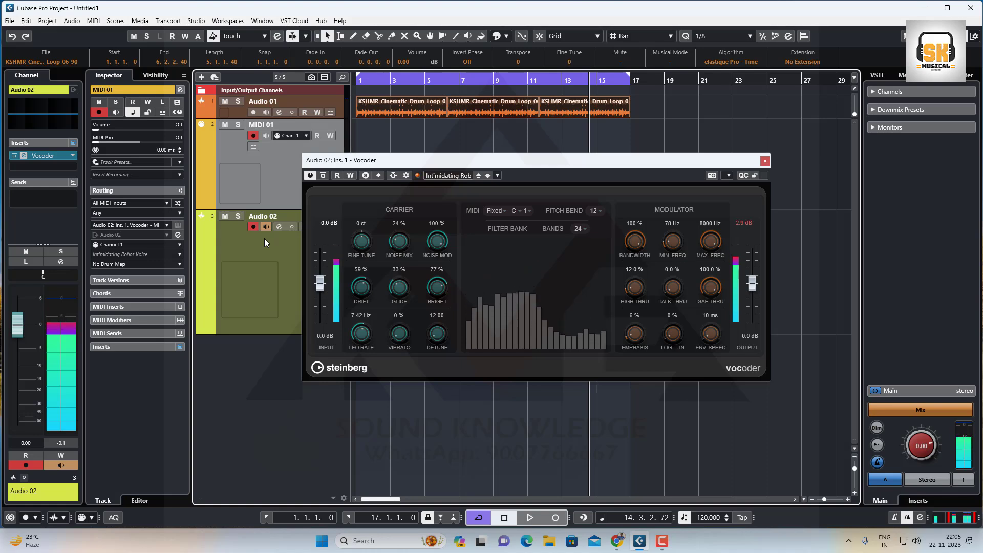
click(265, 226)
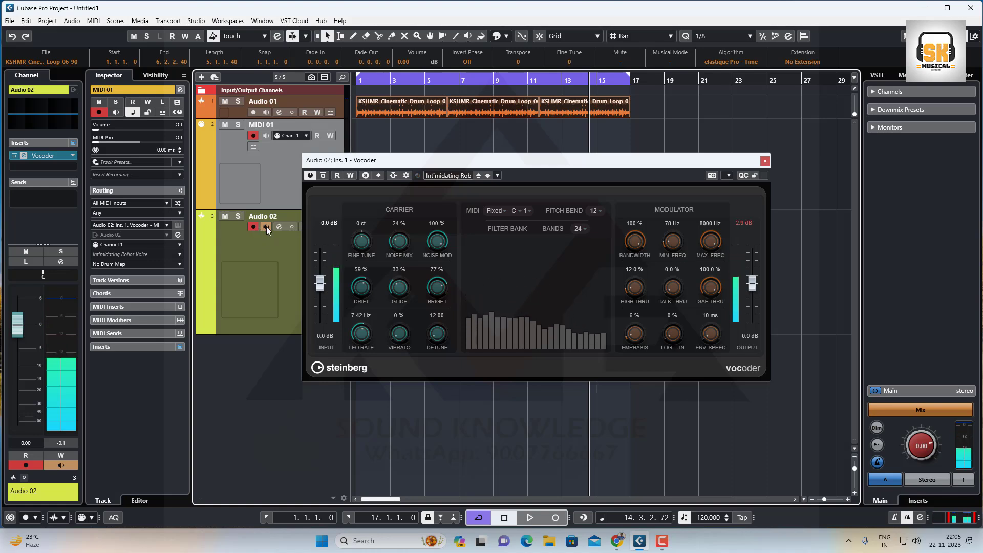
click(253, 226)
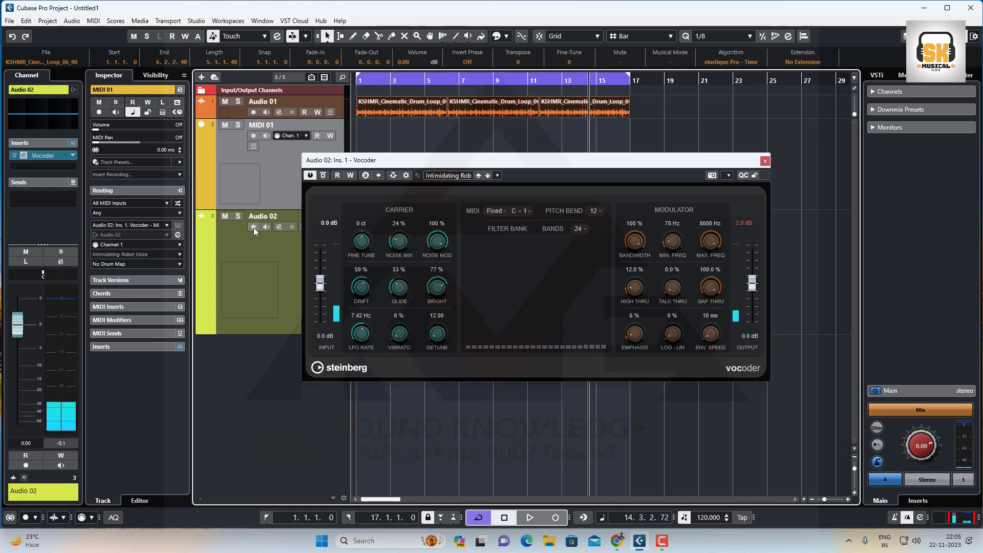
Close the Vocoder window and, with the MIDI 01 track selected, return the playhead to the project start.
click(763, 175)
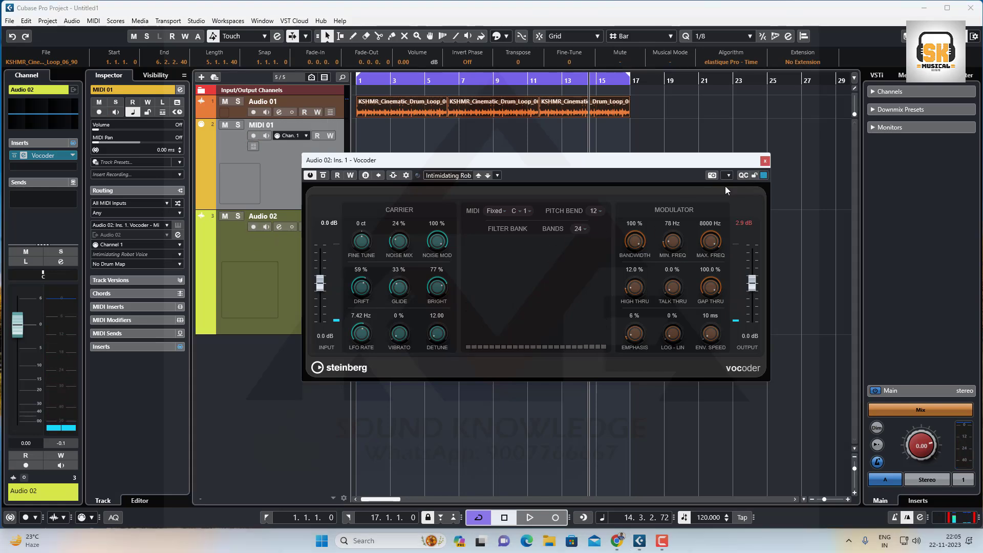
click(765, 163)
click(294, 296)
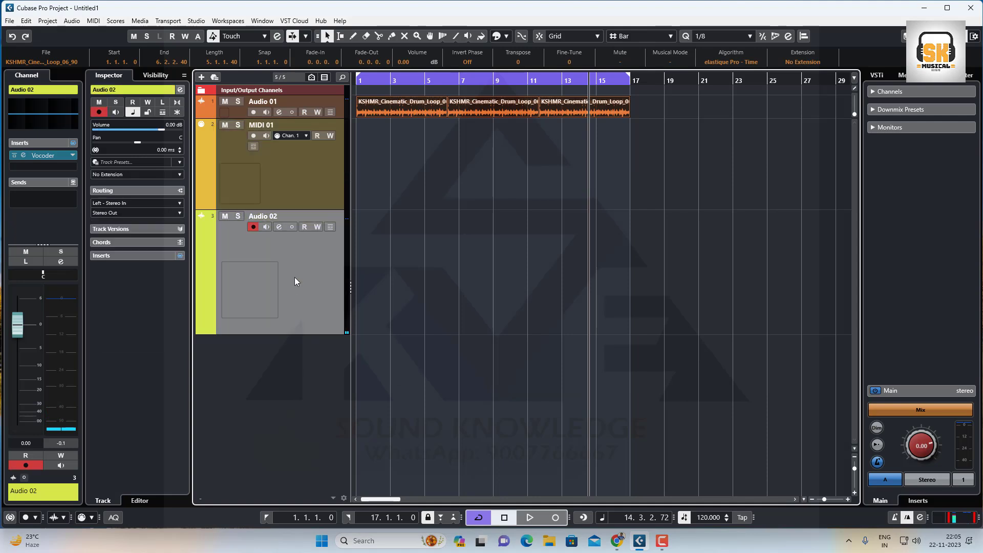
click(302, 189)
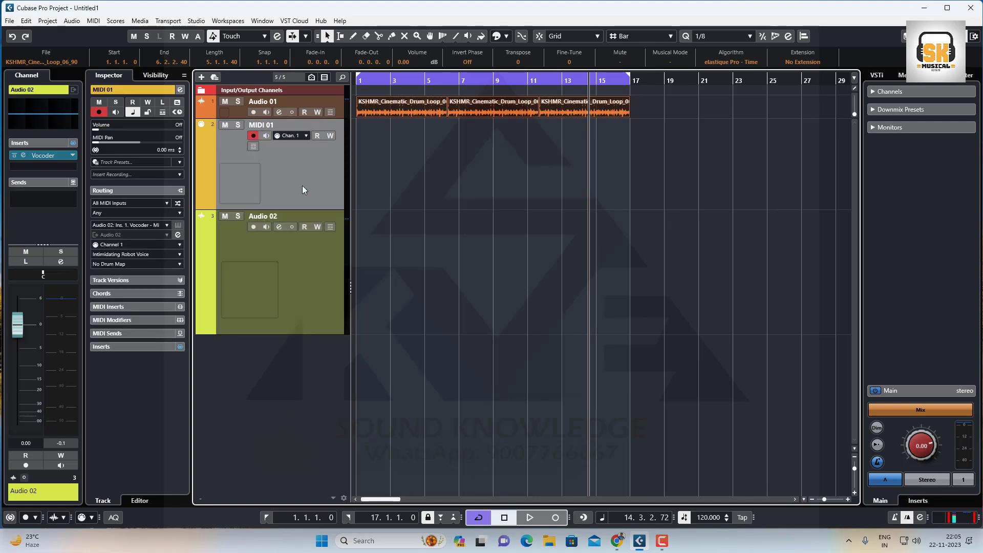
key(Home)
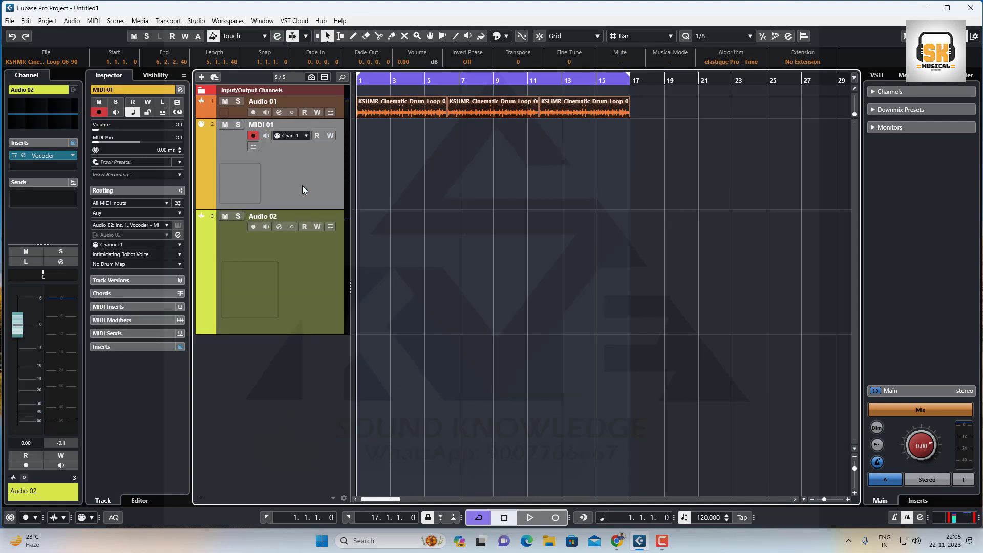